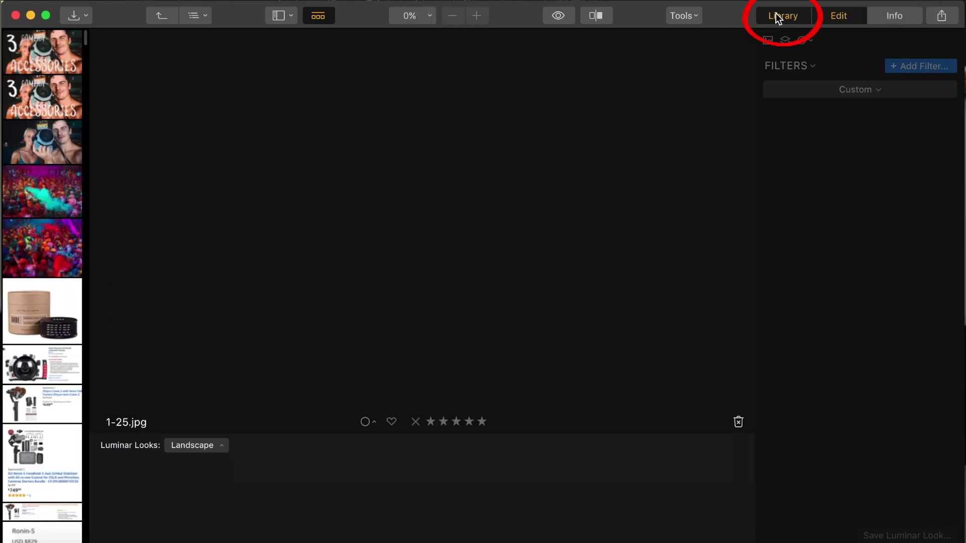
# - Open 16.RW2, the camel dunes photo, from 5TB LaCie › Morocco › Luminar edits in the Library
pyautogui.click(776, 13)
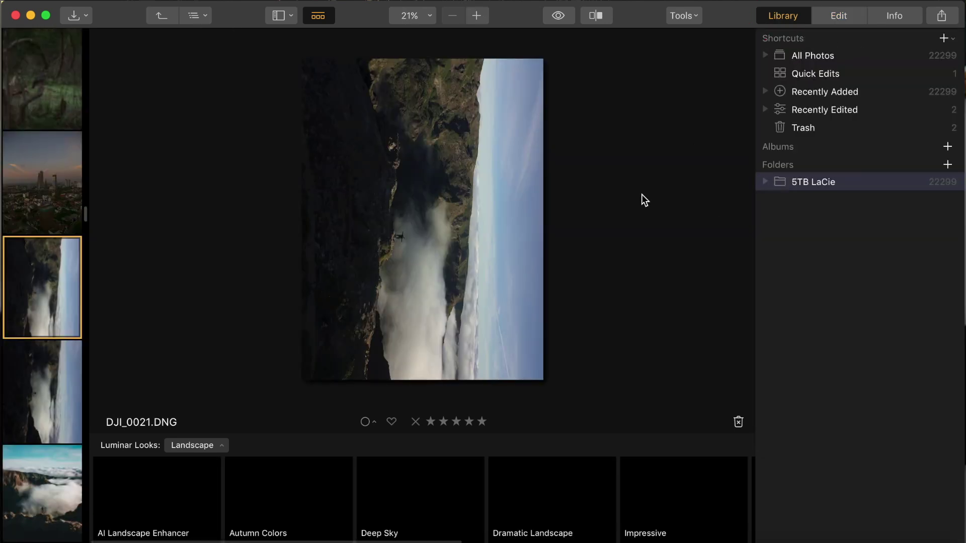
pyautogui.click(765, 182)
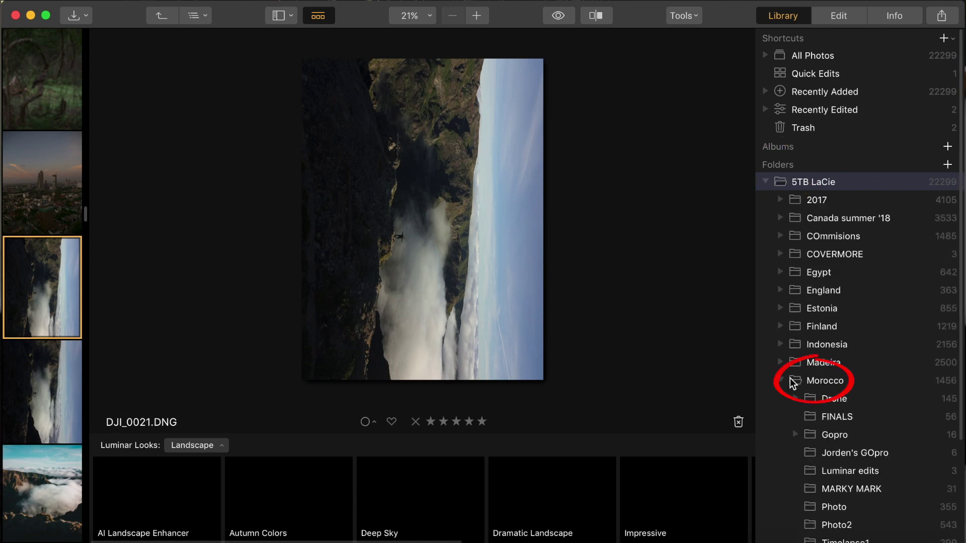
pyautogui.click(809, 383)
pyautogui.click(826, 473)
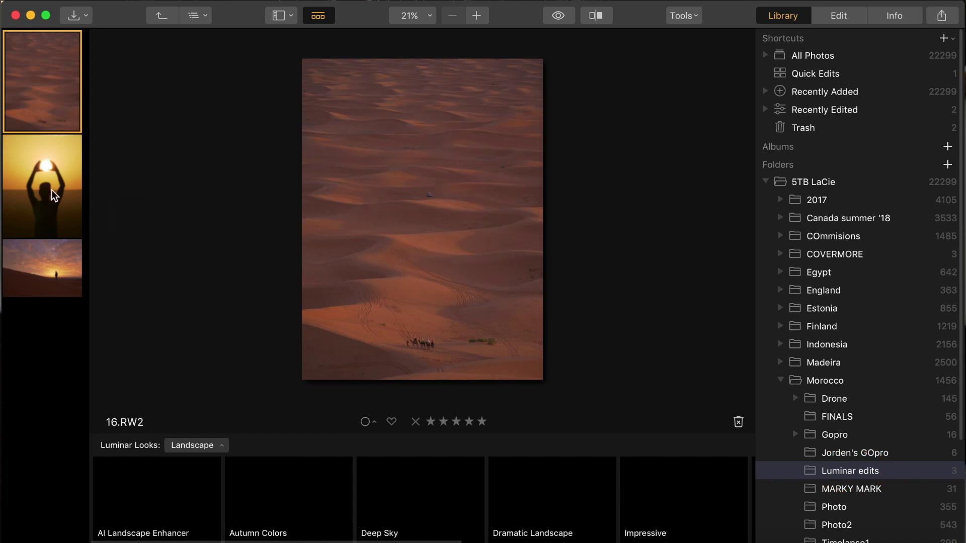
pyautogui.click(61, 262)
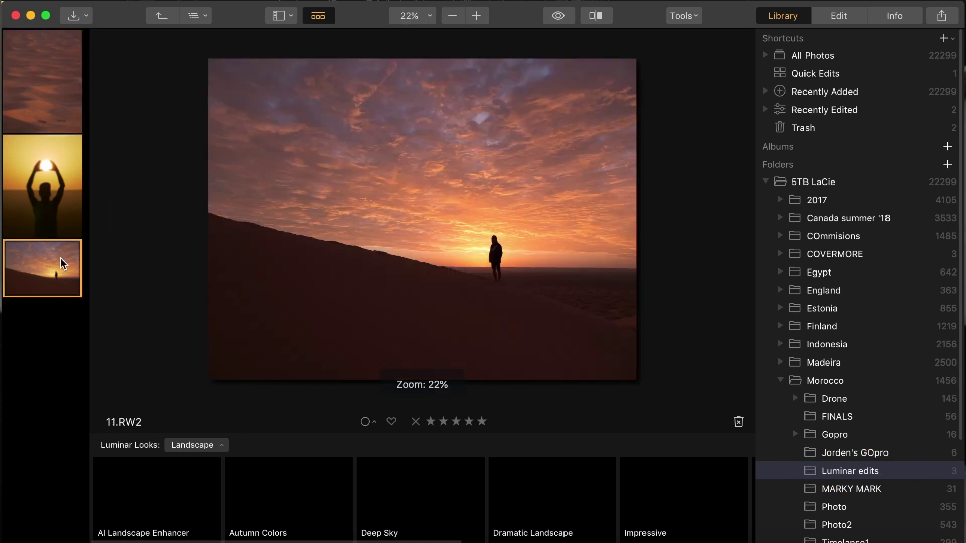
pyautogui.click(62, 101)
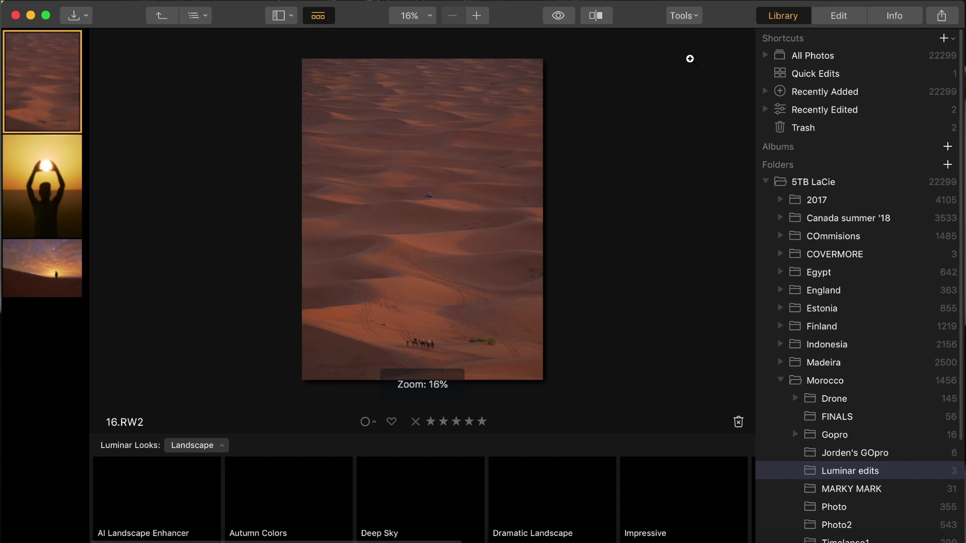
# - Switch the dune photo into the Edit workspace with the filmstrip hidden
pyautogui.click(842, 18)
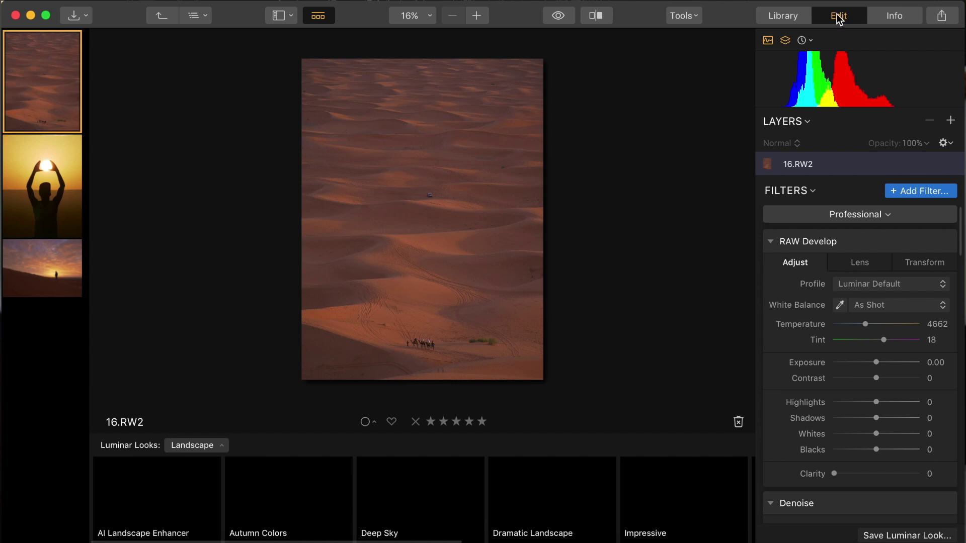
pyautogui.click(280, 16)
pyautogui.click(301, 49)
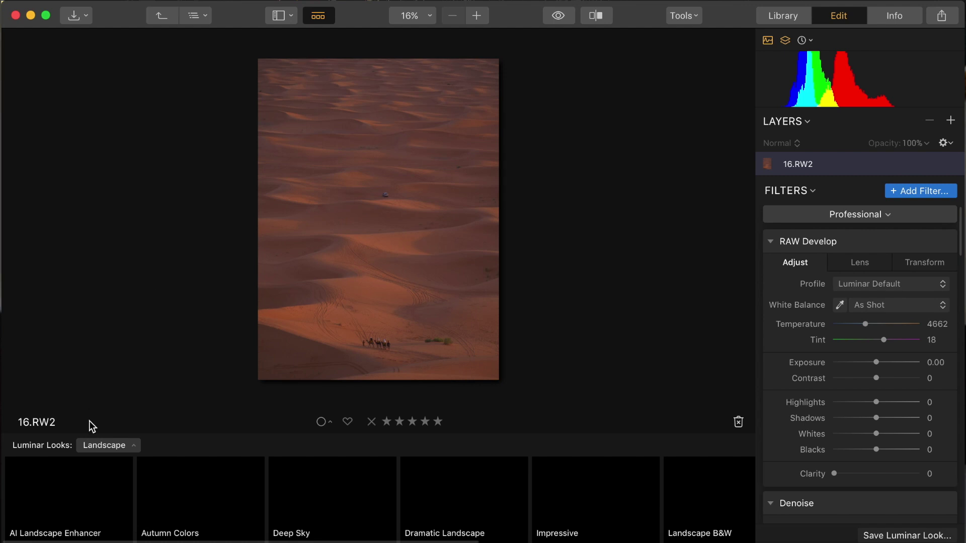
# - Apply the Warm Sunset look from the Landscape looks collection
pyautogui.click(113, 444)
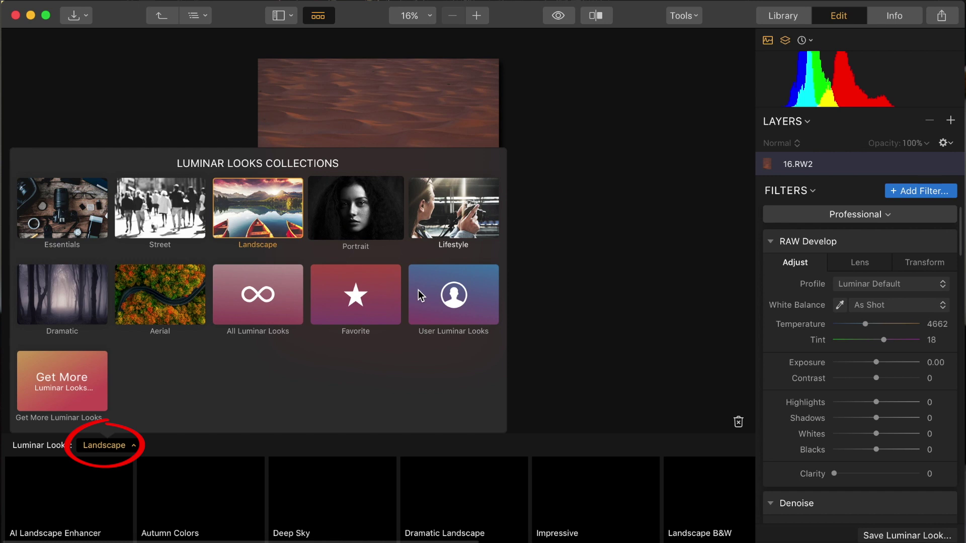
pyautogui.click(248, 201)
pyautogui.hscroll(5, 698, 499)
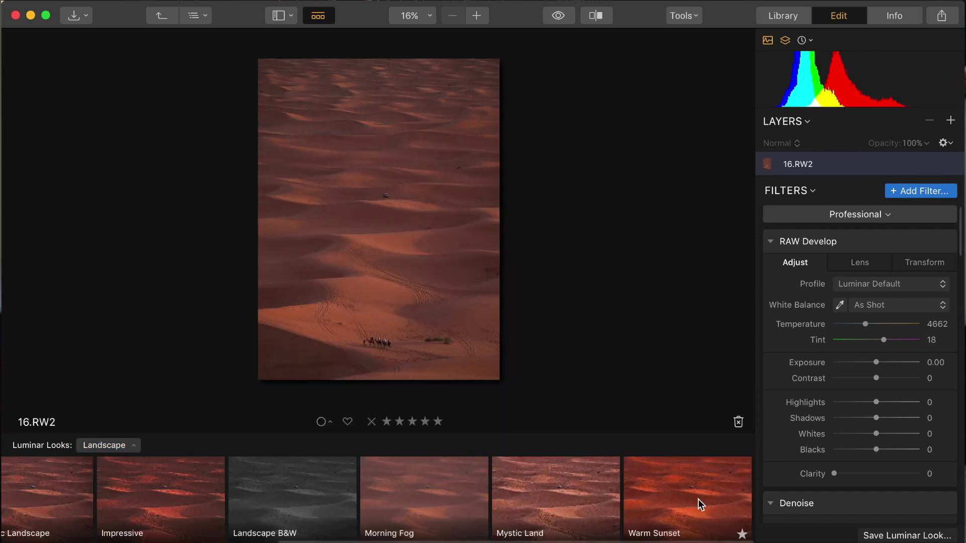
pyautogui.click(698, 499)
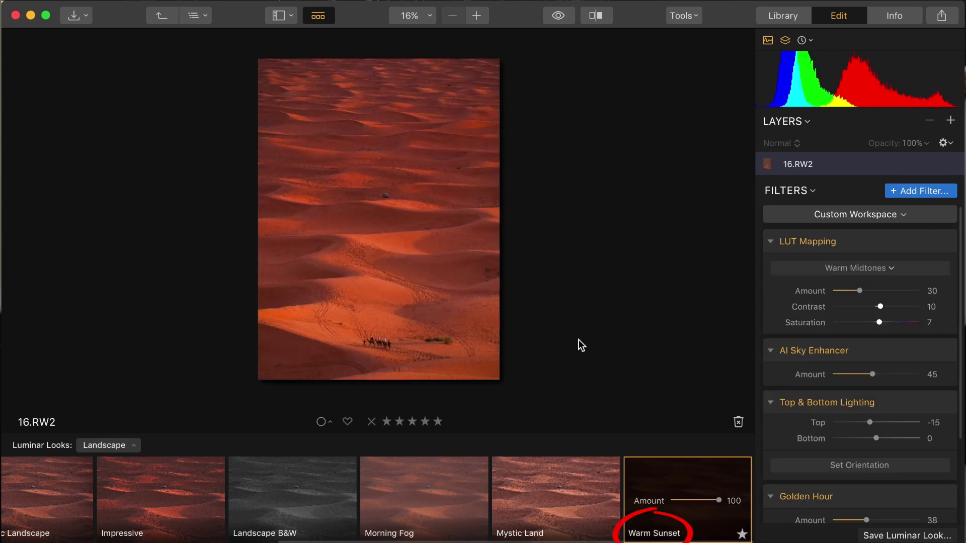
# - Lower the Warm Sunset amount to 54, then to 0, and zoom out to the whole photo
pyautogui.scroll(5, 398, 267)
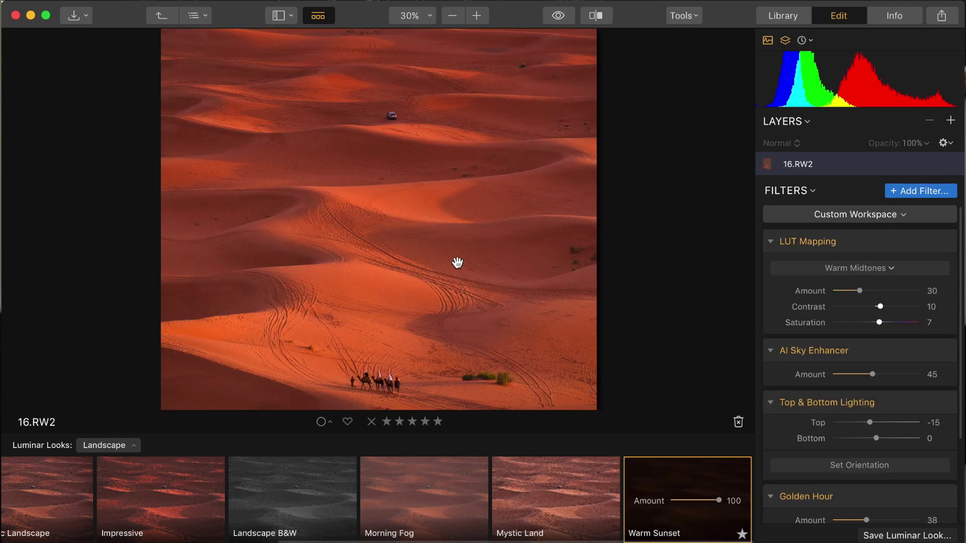
pyautogui.moveTo(458, 263); pyautogui.dragTo(455, 243)
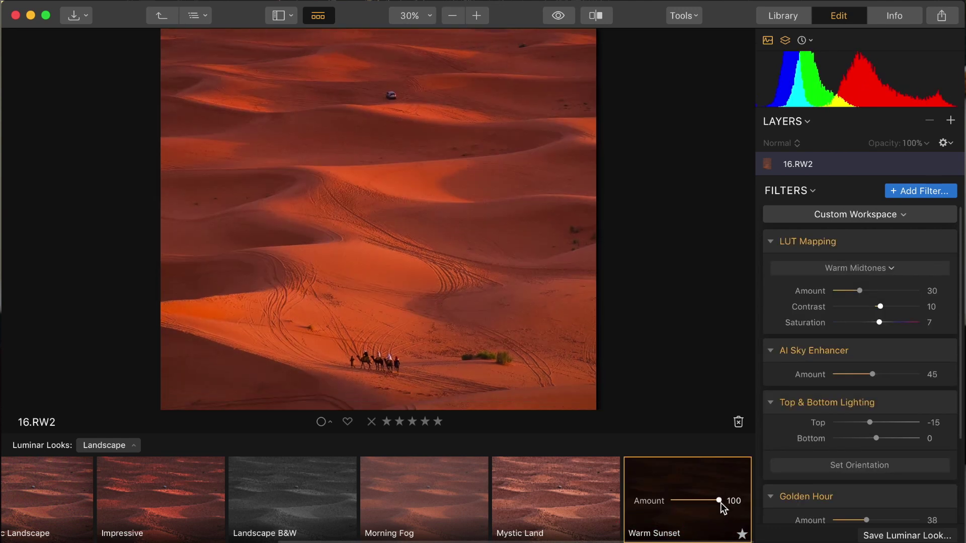
pyautogui.moveTo(707, 501); pyautogui.dragTo(697, 502)
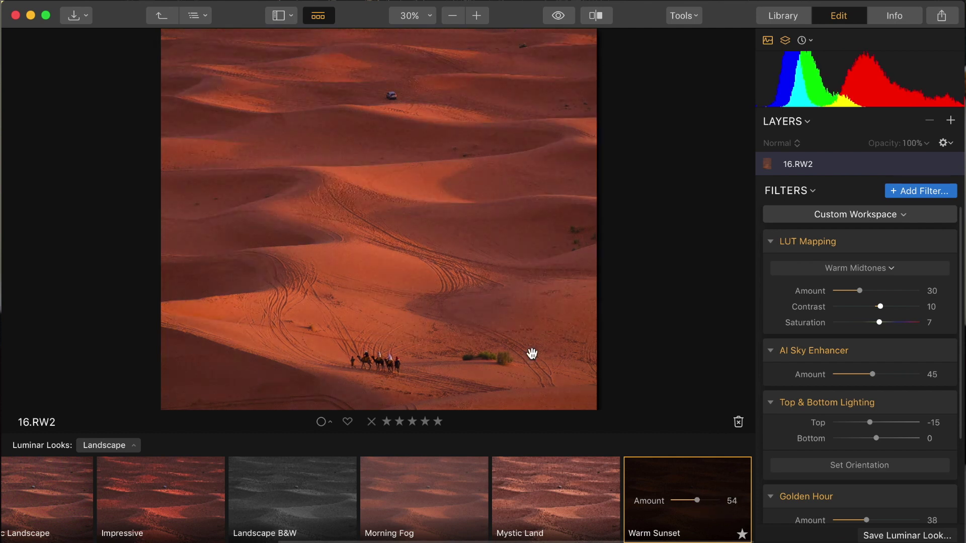
pyautogui.moveTo(435, 304); pyautogui.dragTo(435, 342)
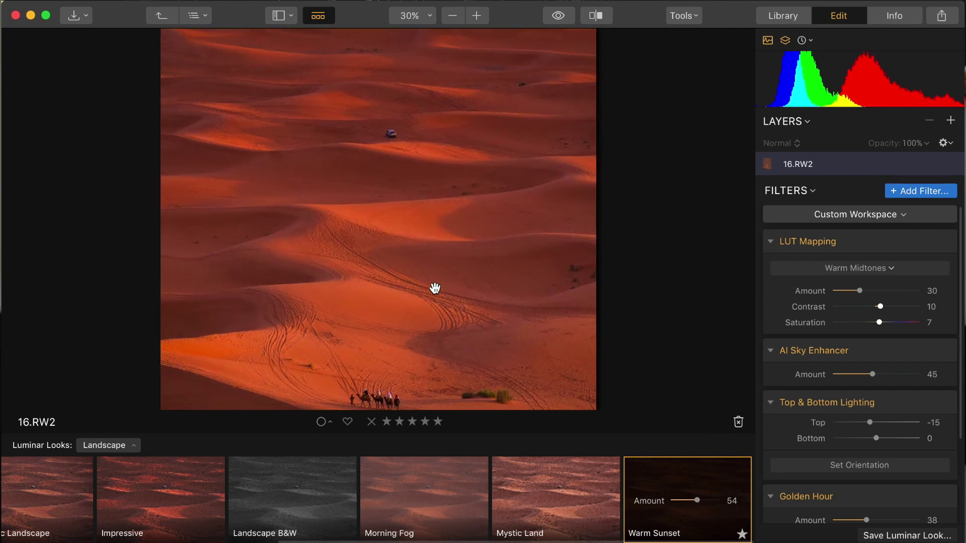
pyautogui.moveTo(433, 288); pyautogui.dragTo(436, 231)
pyautogui.moveTo(690, 499); pyautogui.dragTo(601, 500)
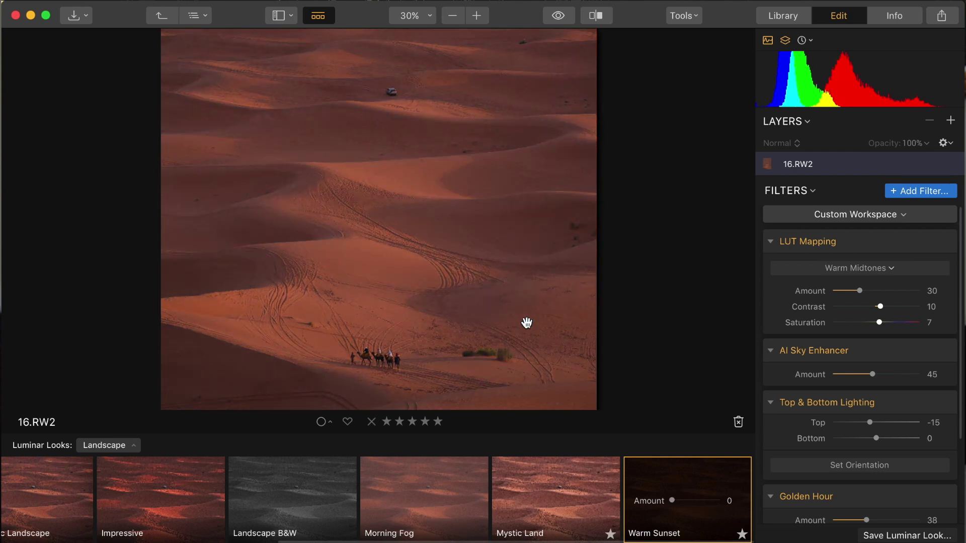
pyautogui.press('super+minus')
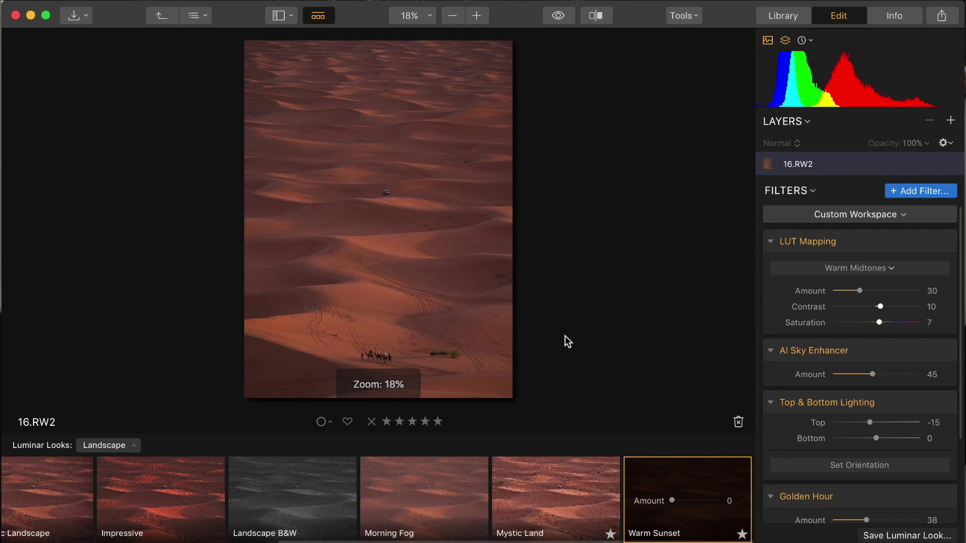
# - Crop the photo to a 4:5 portrait frame (3824 × 4780) with the camels near the bottom
pyautogui.click(328, 19)
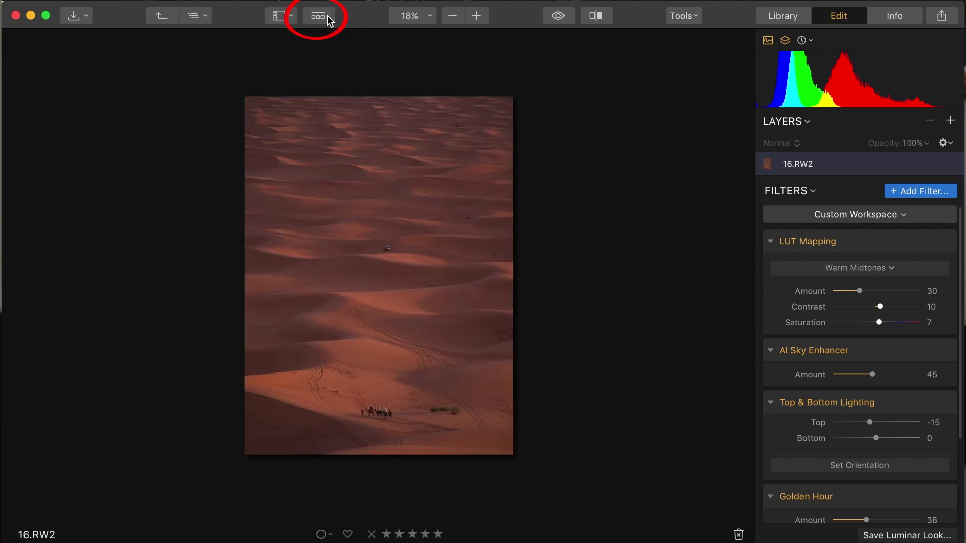
pyautogui.click(407, 160)
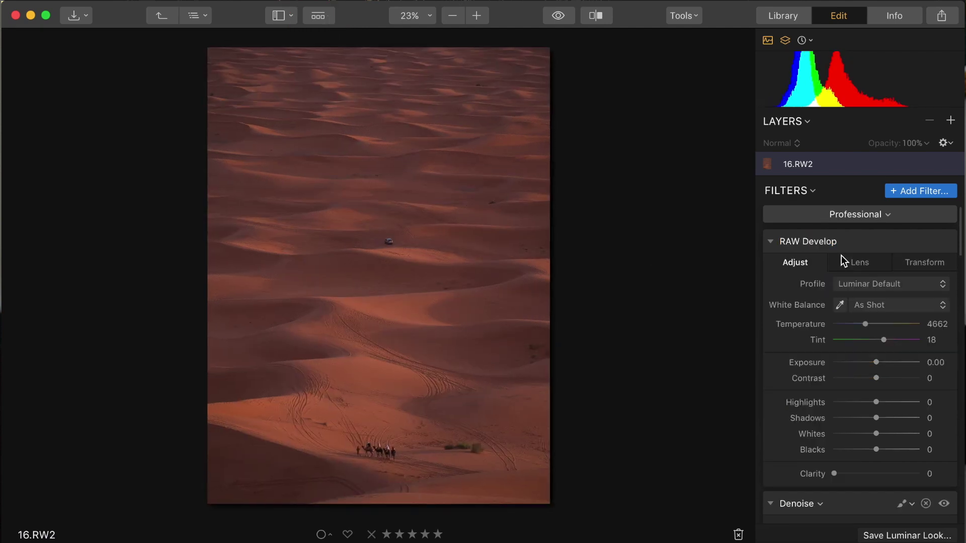
pyautogui.click(680, 17)
pyautogui.click(683, 33)
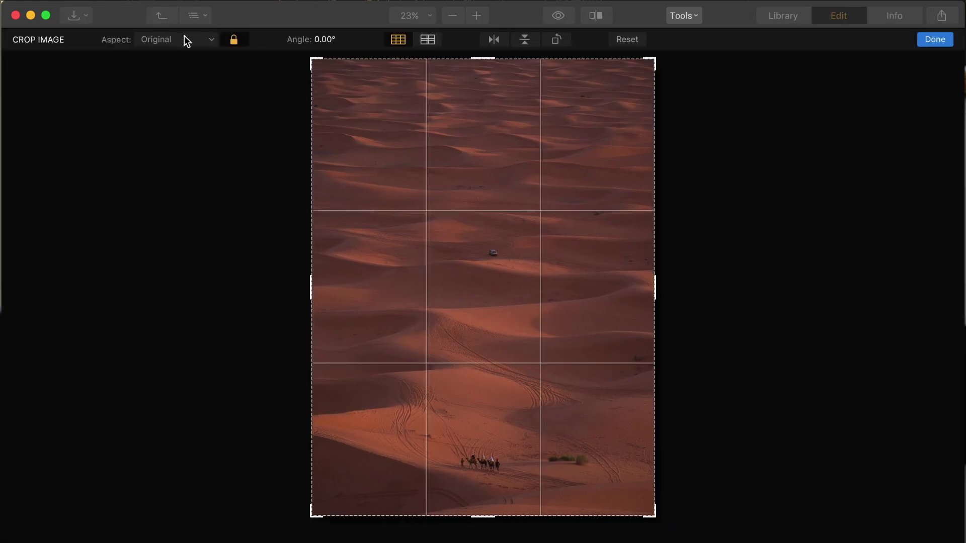
pyautogui.click(184, 38)
pyautogui.click(171, 280)
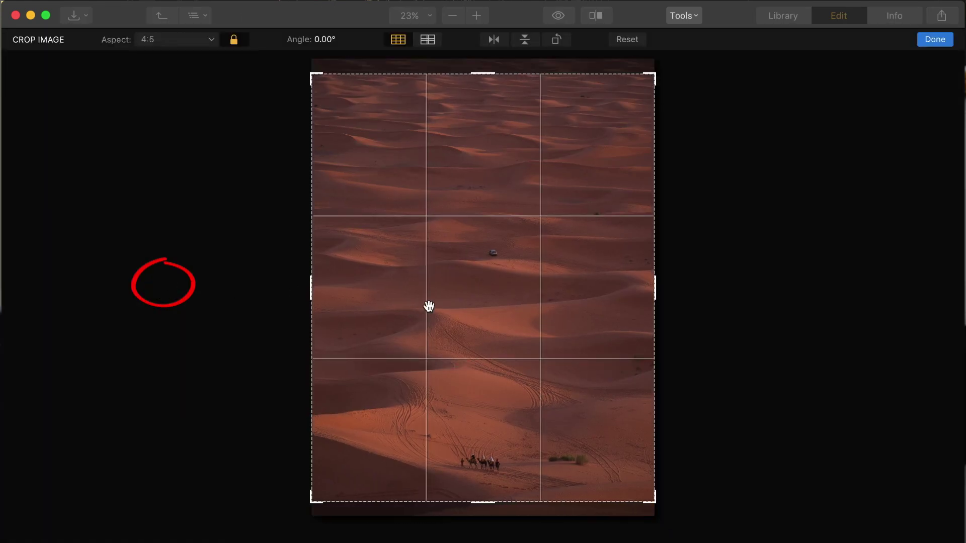
pyautogui.moveTo(428, 307); pyautogui.dragTo(482, 280)
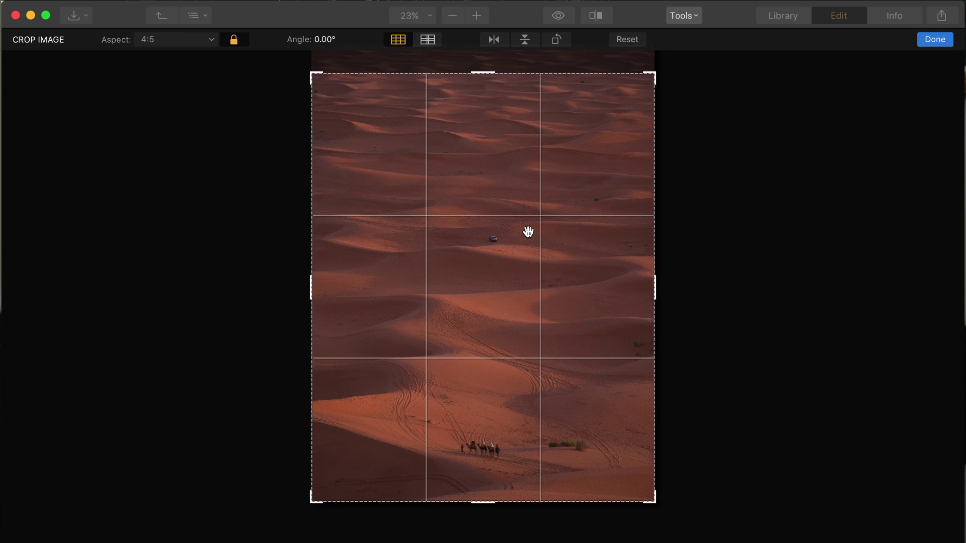
pyautogui.moveTo(655, 76); pyautogui.dragTo(653, 78)
pyautogui.click(934, 43)
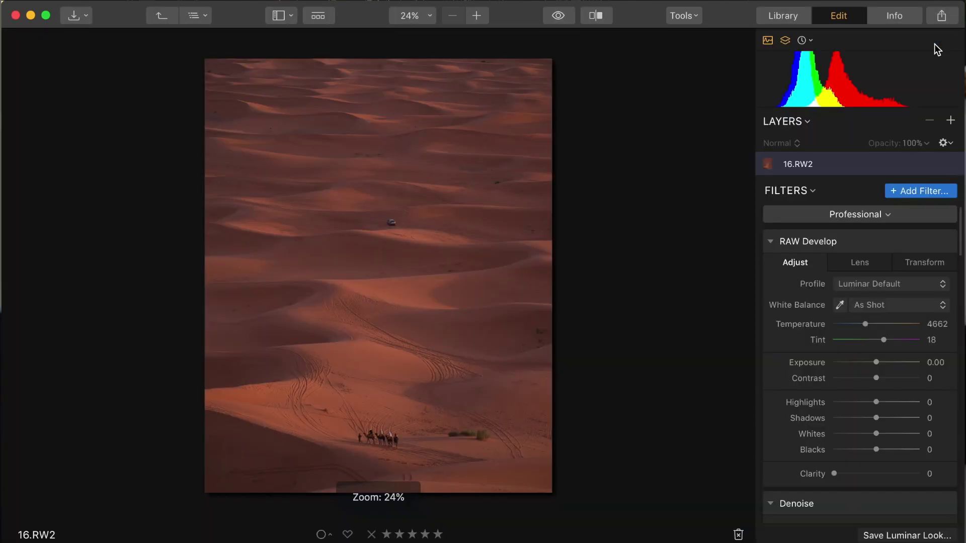
# - Start Clone & Stamp with a source on sand near the car and brush size 108
pyautogui.click(683, 16)
pyautogui.click(700, 64)
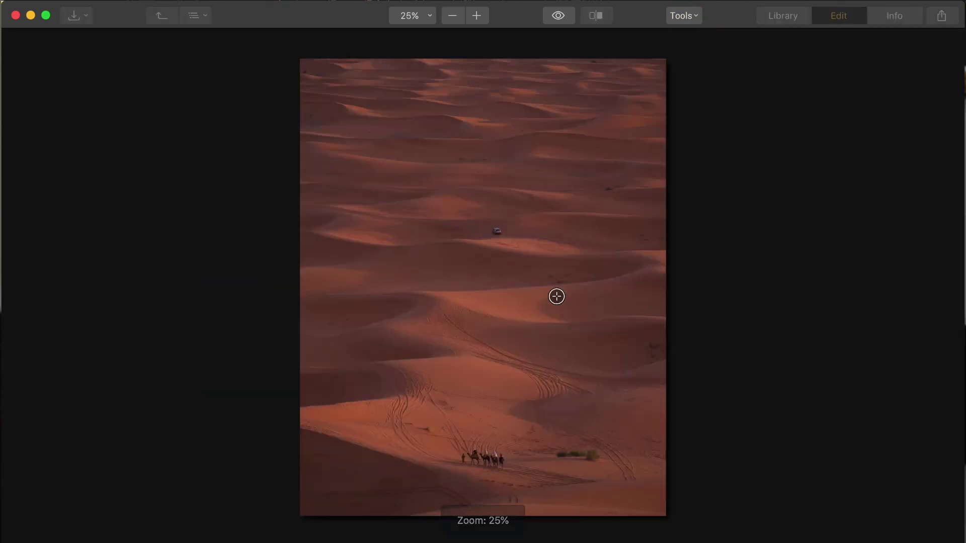
pyautogui.click(477, 230)
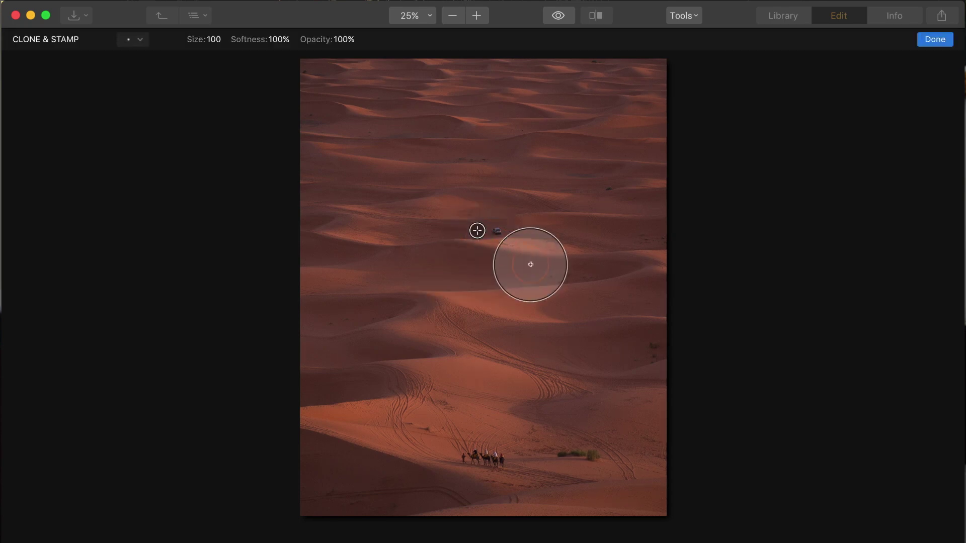
pyautogui.click(140, 41)
pyautogui.moveTo(161, 85); pyautogui.dragTo(143, 86)
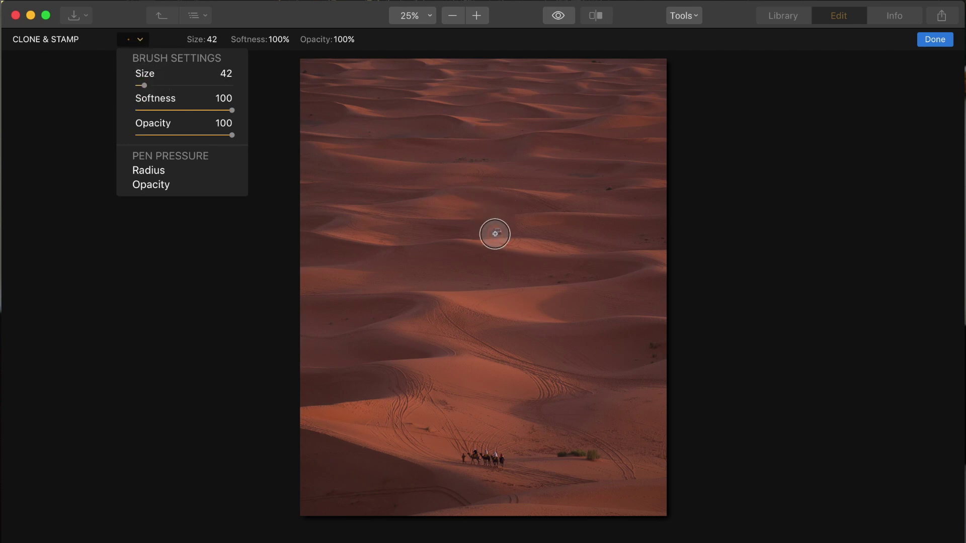
pyautogui.scroll(6, 493, 230)
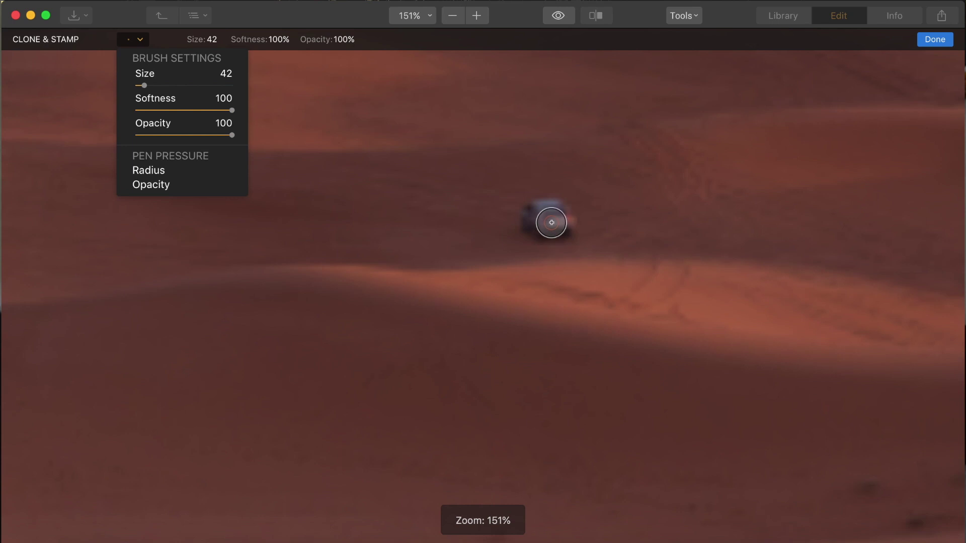
pyautogui.moveTo(144, 86); pyautogui.dragTo(160, 86)
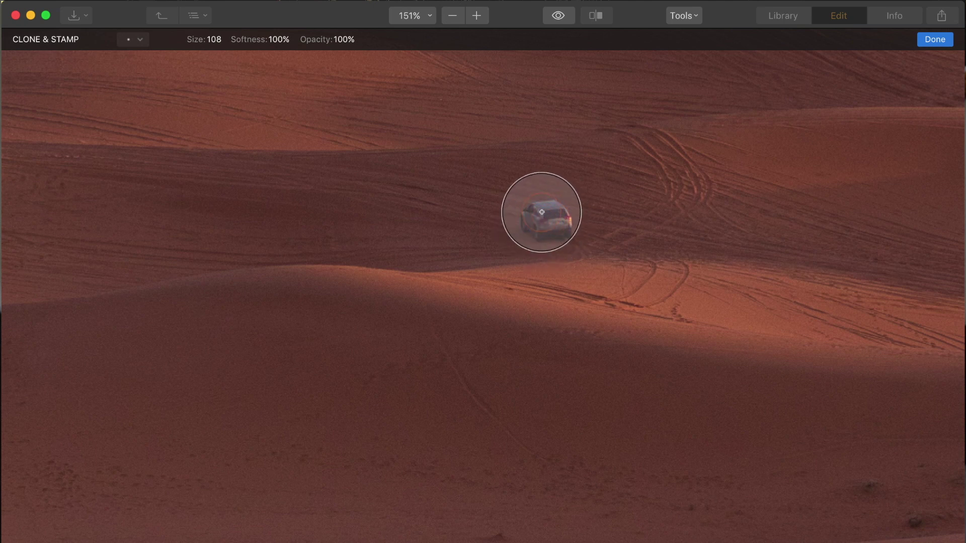
# - Paint cloned sand over the car, then zoom out and finish cloning
pyautogui.moveTo(543, 218)
pyautogui.mouseDown()
pyautogui.moveTo(516, 213)
pyautogui.moveTo(529, 233)
pyautogui.moveTo(529, 220)
pyautogui.moveTo(549, 232)
pyautogui.moveTo(564, 202)
pyautogui.moveTo(552, 223)
pyautogui.moveTo(568, 225)
pyautogui.moveTo(547, 237)
pyautogui.moveTo(532, 234)
pyautogui.moveTo(532, 214)
pyautogui.moveTo(547, 225)
pyautogui.moveTo(525, 224)
pyautogui.moveTo(551, 217)
pyautogui.moveTo(547, 232)
pyautogui.moveTo(568, 220)
pyautogui.moveTo(548, 225)
pyautogui.mouseUp()
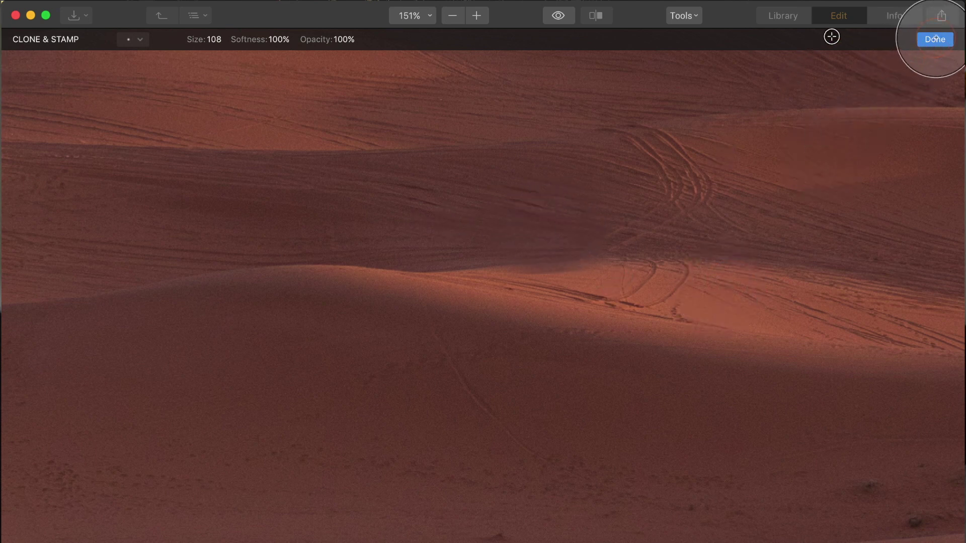
pyautogui.press('super+minus')
pyautogui.press('super+minus')
pyautogui.press('super+minus')
pyautogui.press('super+minus')
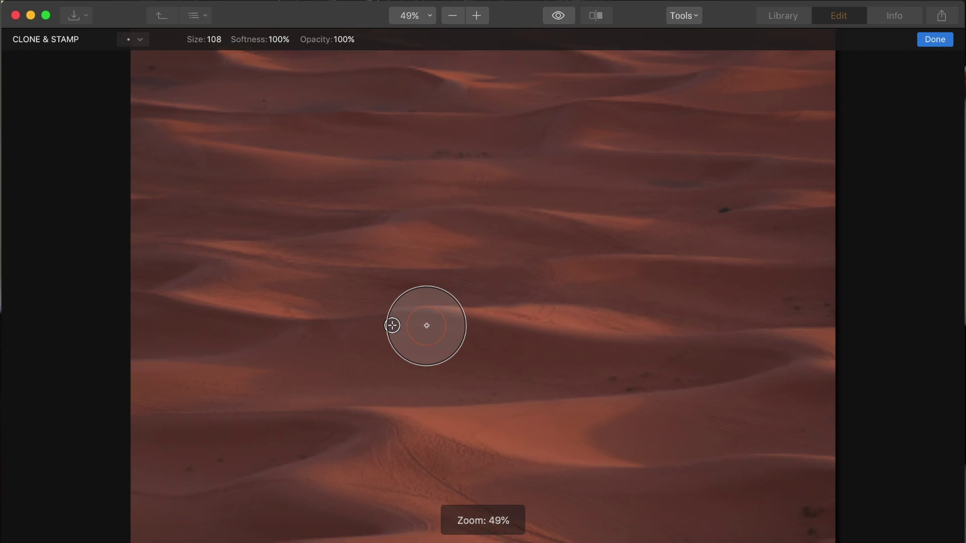
pyautogui.press('Return')
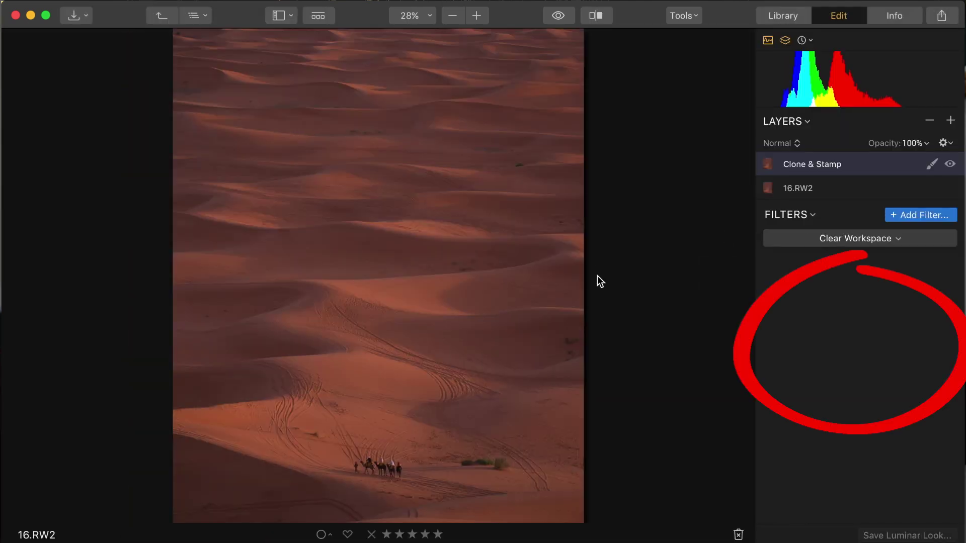
# - Switch to the Professional filter workspace and raise Develop Contrast to 34
pyautogui.press('super+minus')
pyautogui.press('super+minus')
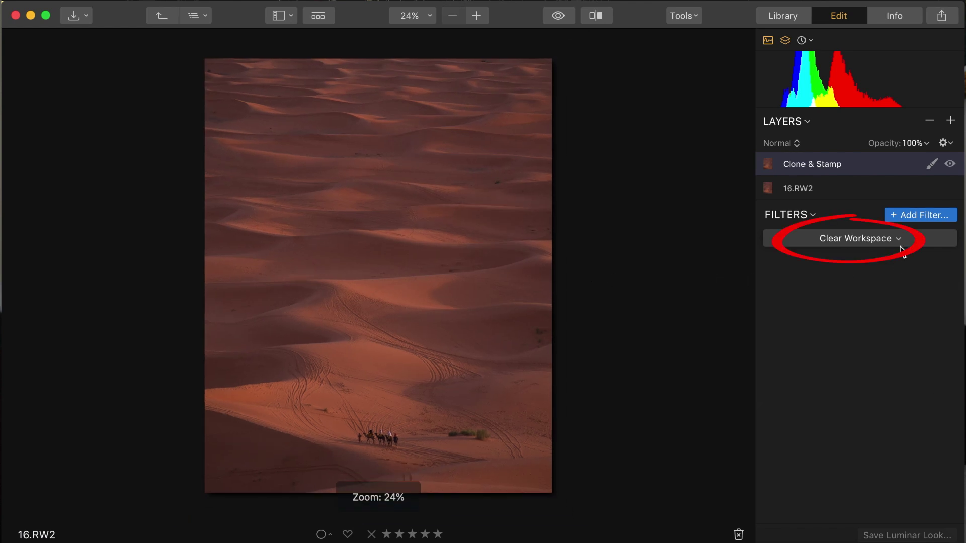
pyautogui.click(885, 238)
pyautogui.click(855, 280)
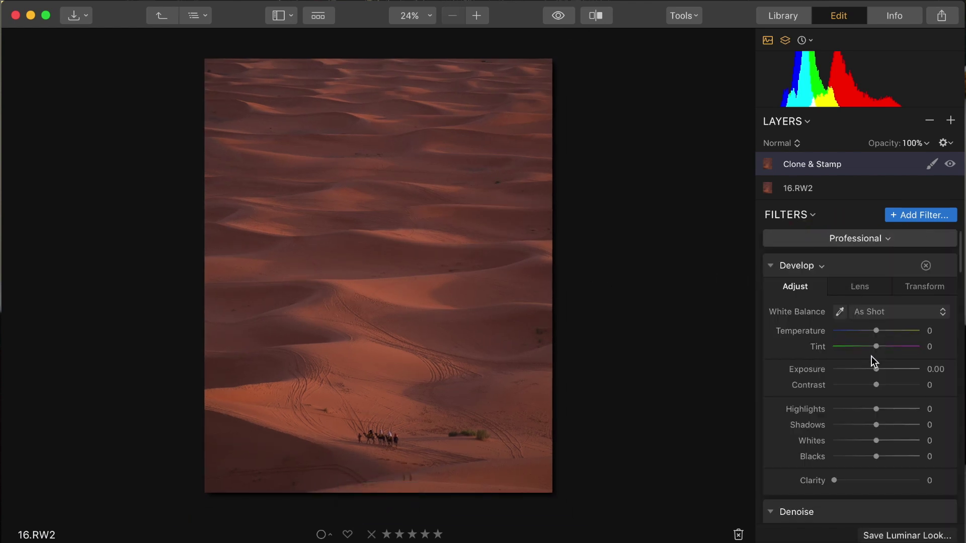
pyautogui.scroll(-3, 876, 386)
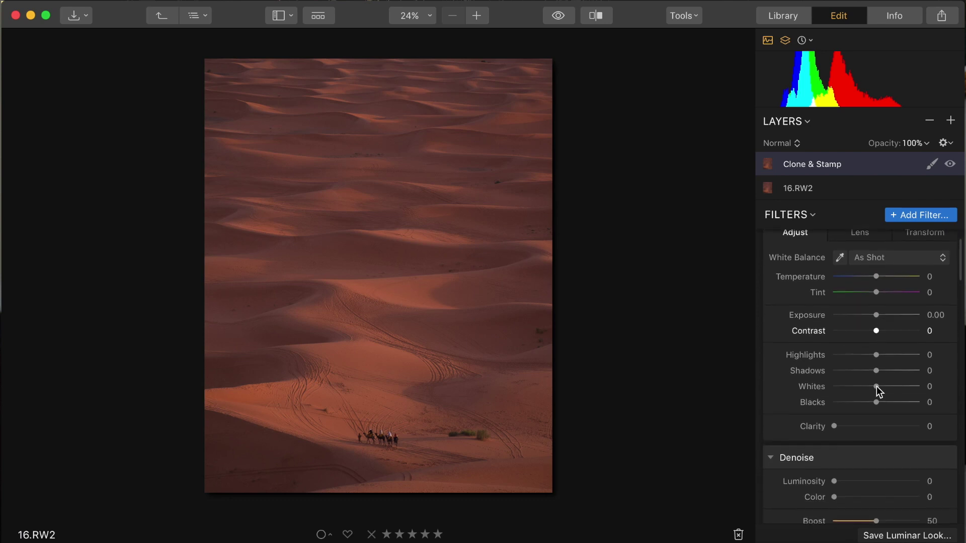
pyautogui.moveTo(875, 351); pyautogui.dragTo(869, 423)
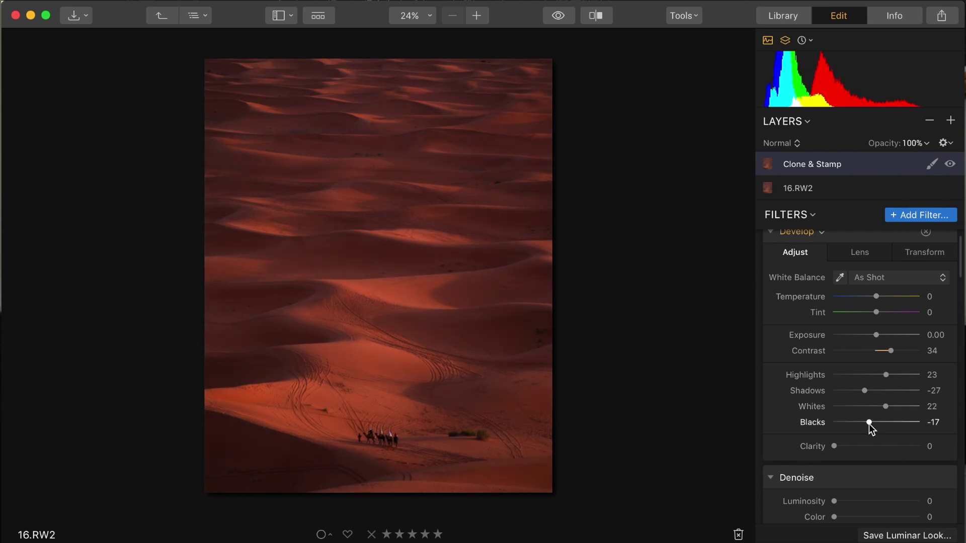
# - Add Clarity 6 in Develop and a Dehaze amount of 15
pyautogui.scroll(-5, 870, 437)
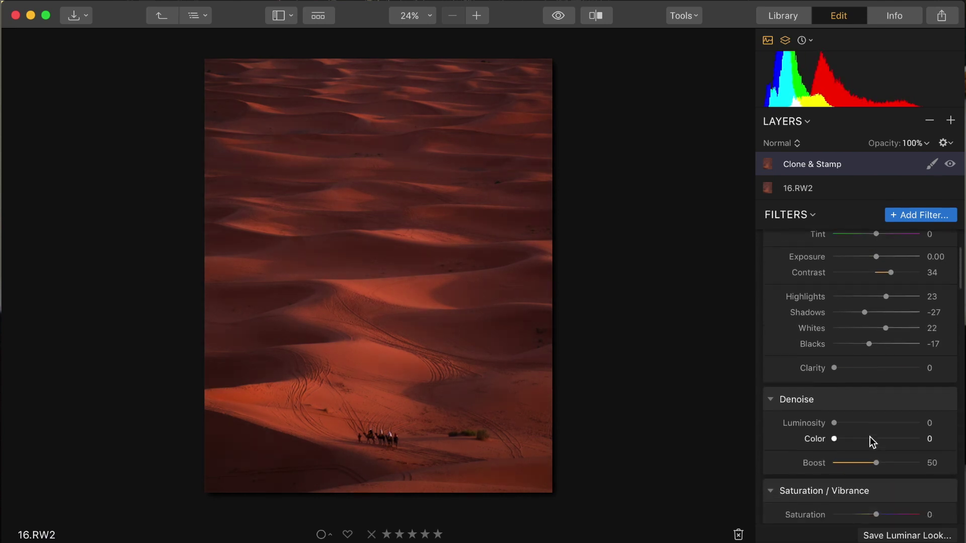
pyautogui.scroll(-5, 870, 437)
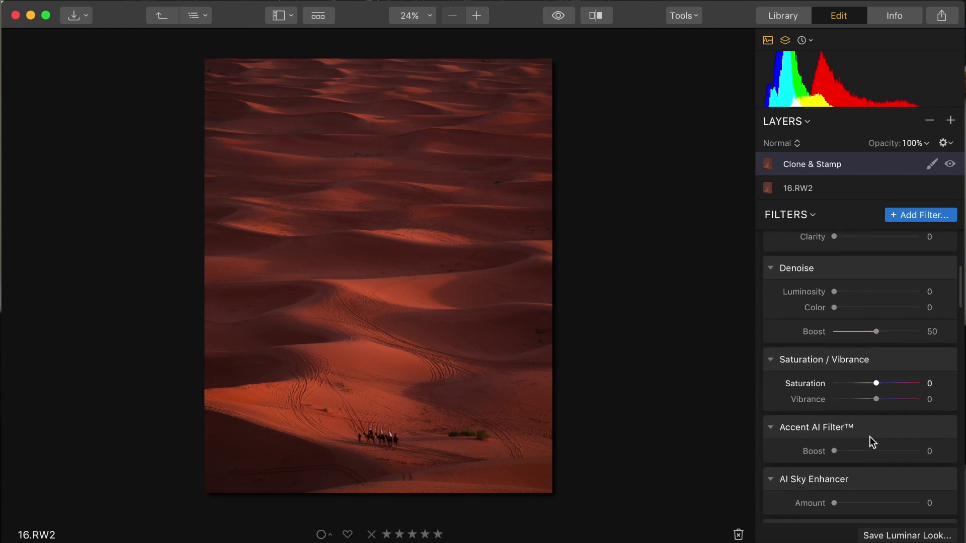
pyautogui.scroll(4, 870, 436)
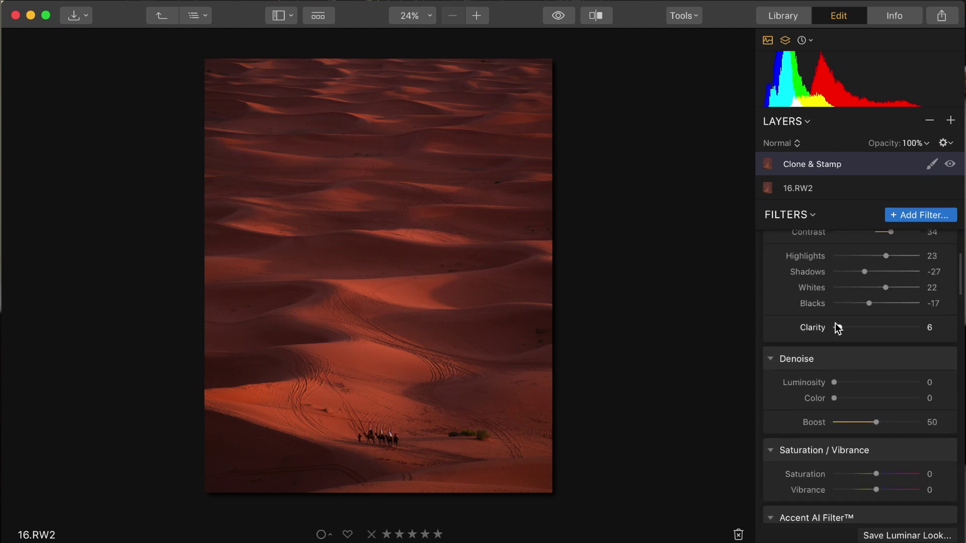
pyautogui.moveTo(835, 327); pyautogui.dragTo(850, 327)
pyautogui.scroll(-10, 849, 395)
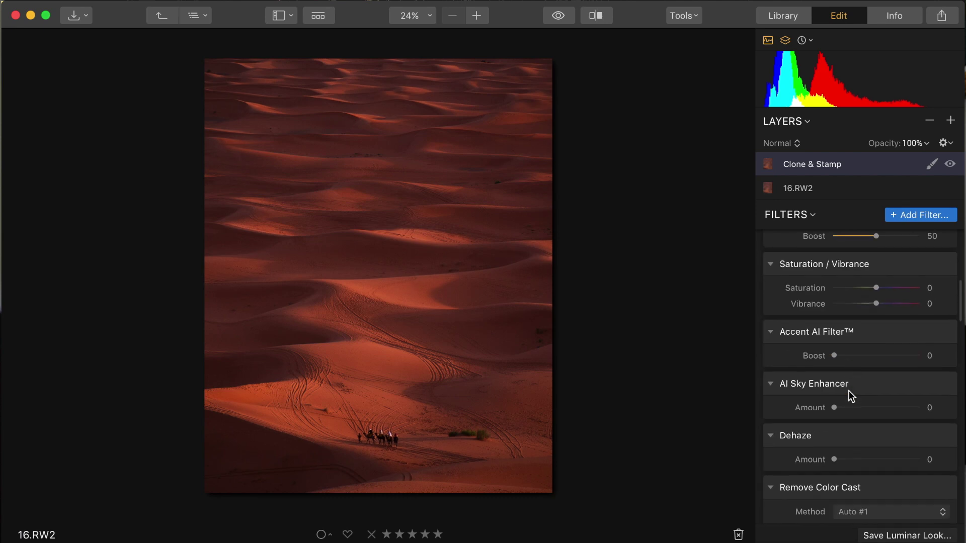
pyautogui.scroll(-2, 849, 393)
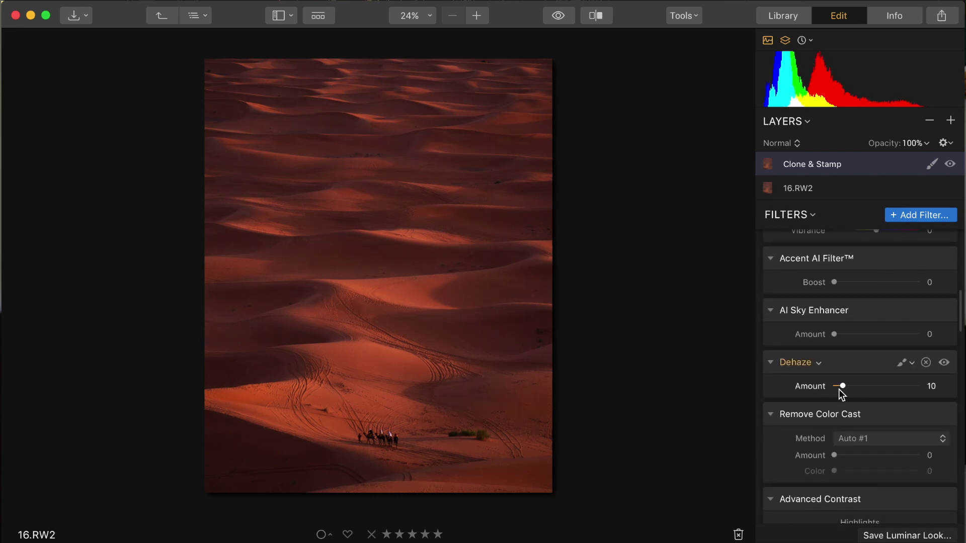
pyautogui.moveTo(837, 389); pyautogui.dragTo(843, 388)
pyautogui.scroll(-5, 850, 423)
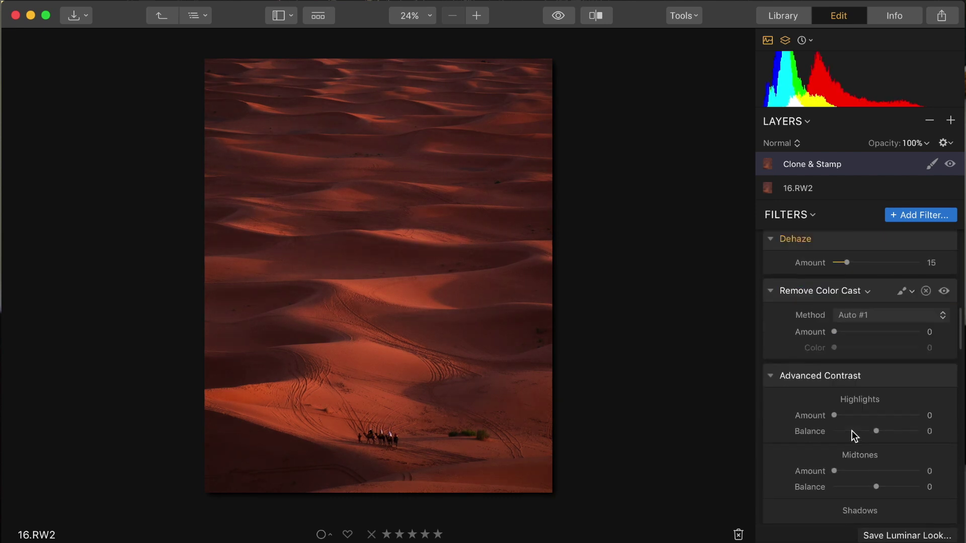
# - Set Advanced Contrast Shadows to 10 and shape an S-curve on the RGB Curves
pyautogui.scroll(-4, 852, 431)
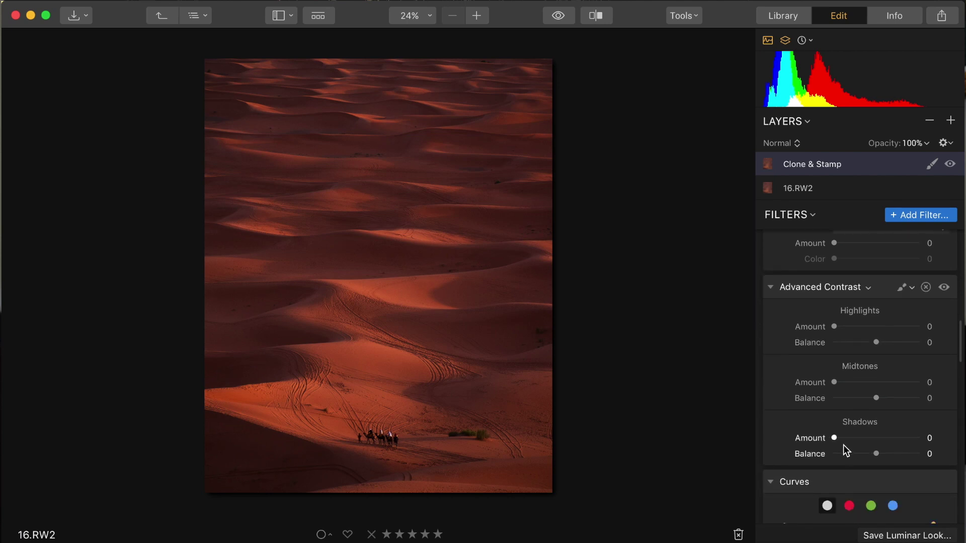
pyautogui.moveTo(835, 439); pyautogui.dragTo(844, 439)
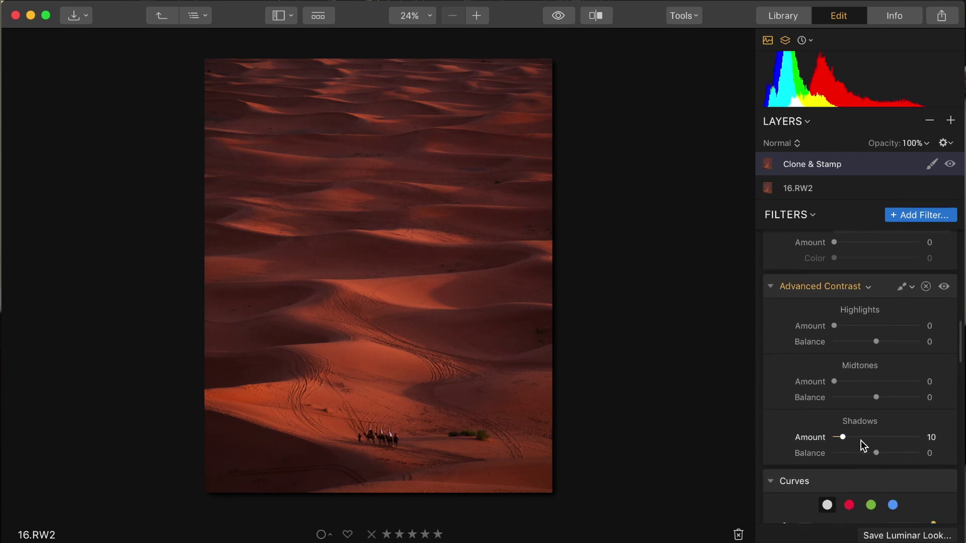
pyautogui.scroll(-9, 861, 440)
pyautogui.moveTo(825, 436); pyautogui.dragTo(819, 445)
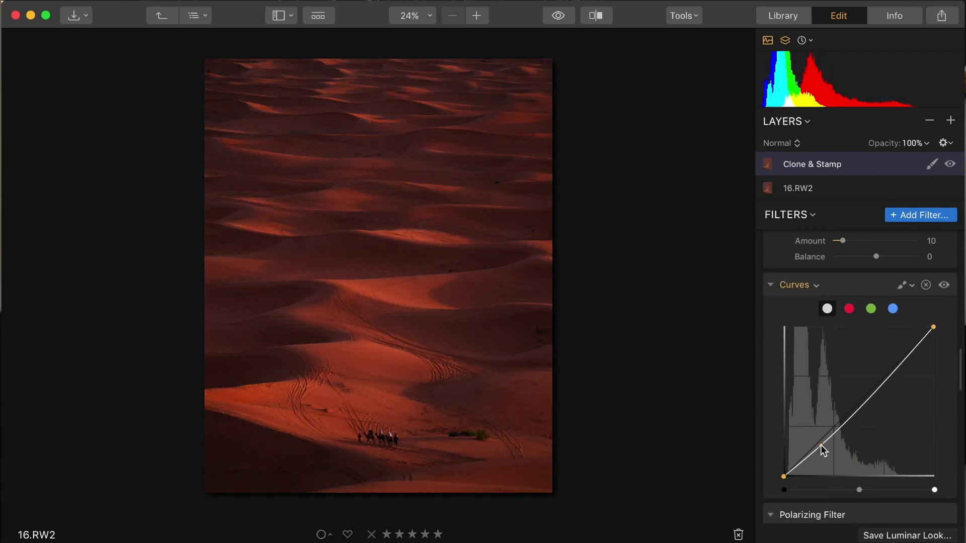
pyautogui.moveTo(885, 380); pyautogui.dragTo(885, 366)
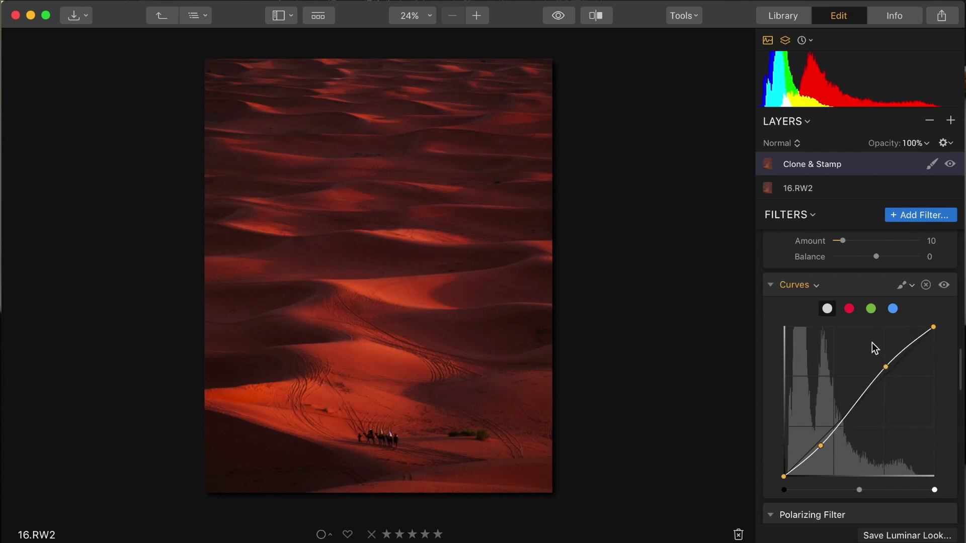
# - Pull the red channel curve down slightly for a more orange tone
pyautogui.click(849, 309)
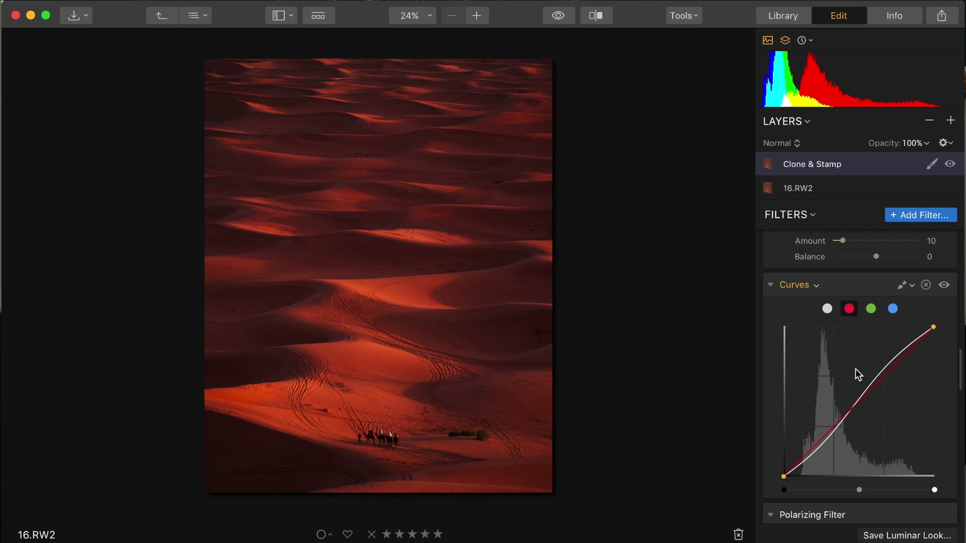
pyautogui.moveTo(853, 411); pyautogui.dragTo(860, 415)
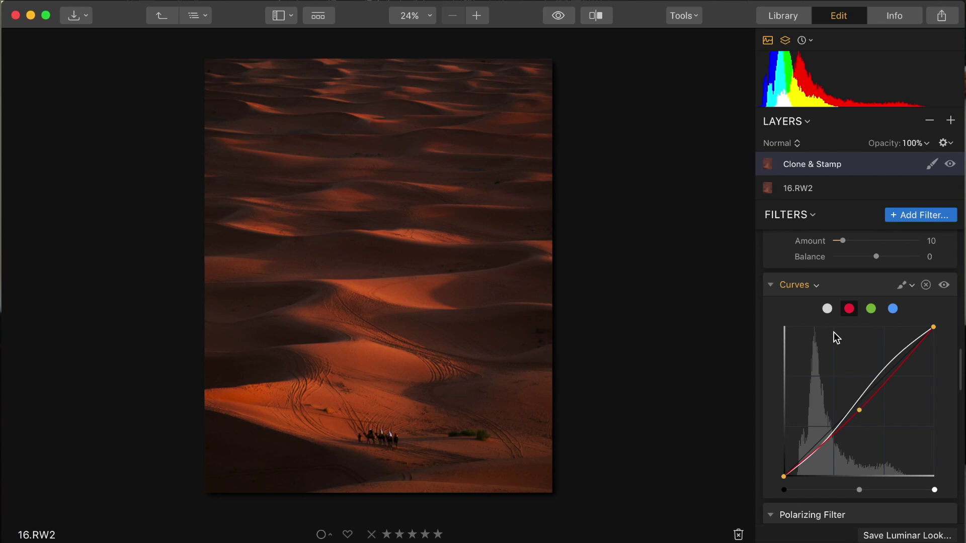
pyautogui.click(827, 309)
# - Raise HSL Orange saturation to 19 and shift the Red hue to 12
pyautogui.scroll(-1, 844, 384)
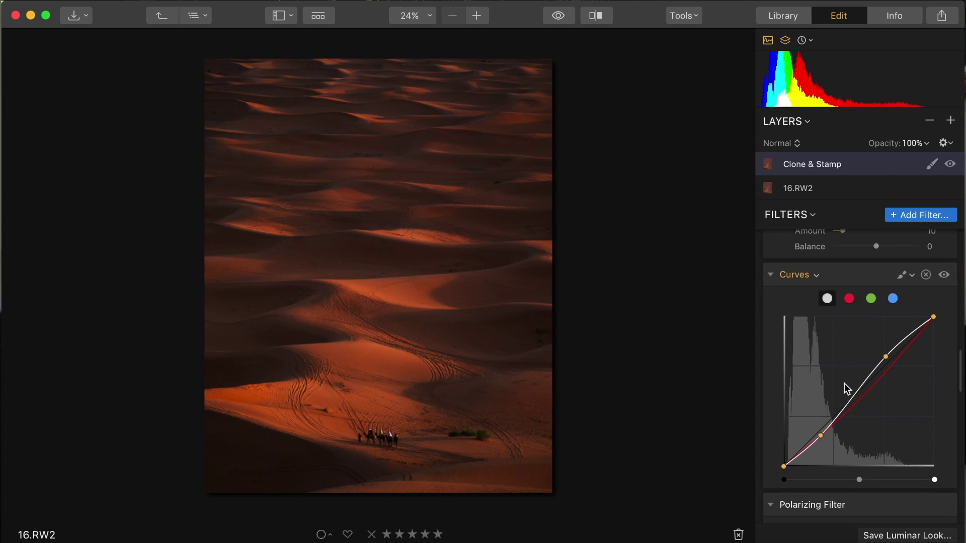
pyautogui.scroll(-3, 844, 387)
pyautogui.scroll(-4, 844, 387)
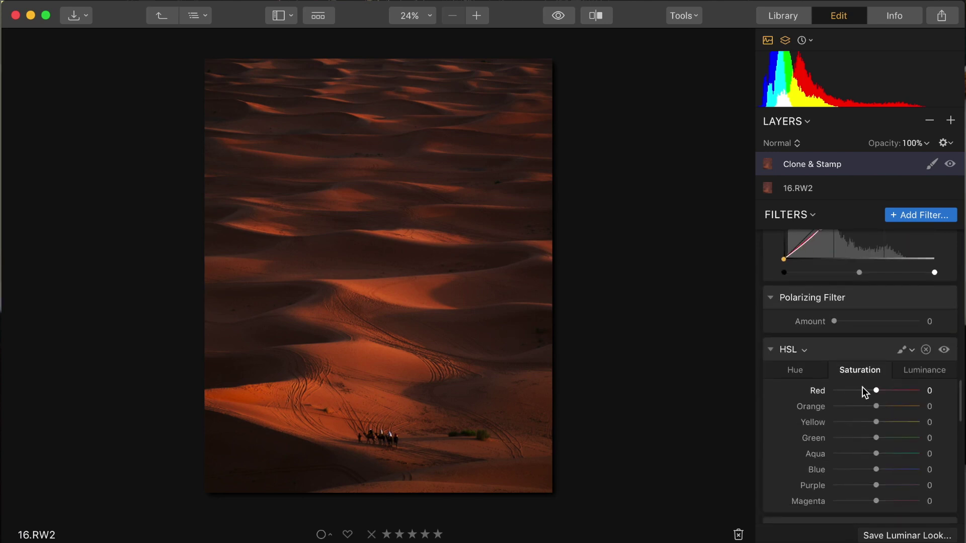
pyautogui.moveTo(876, 407); pyautogui.dragTo(883, 406)
pyautogui.click(794, 370)
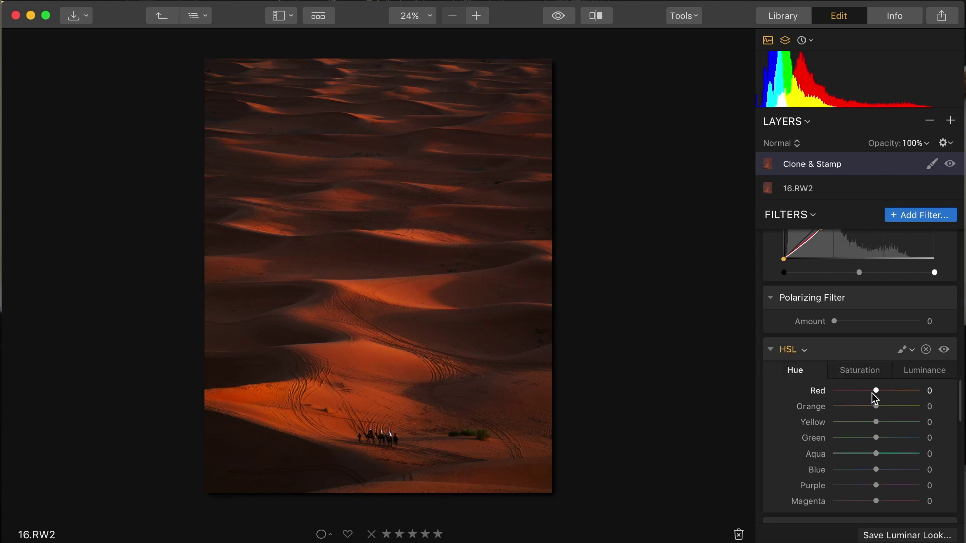
pyautogui.moveTo(877, 392); pyautogui.dragTo(883, 394)
# - Add a vignette with Amount −10
pyautogui.scroll(-10, 875, 428)
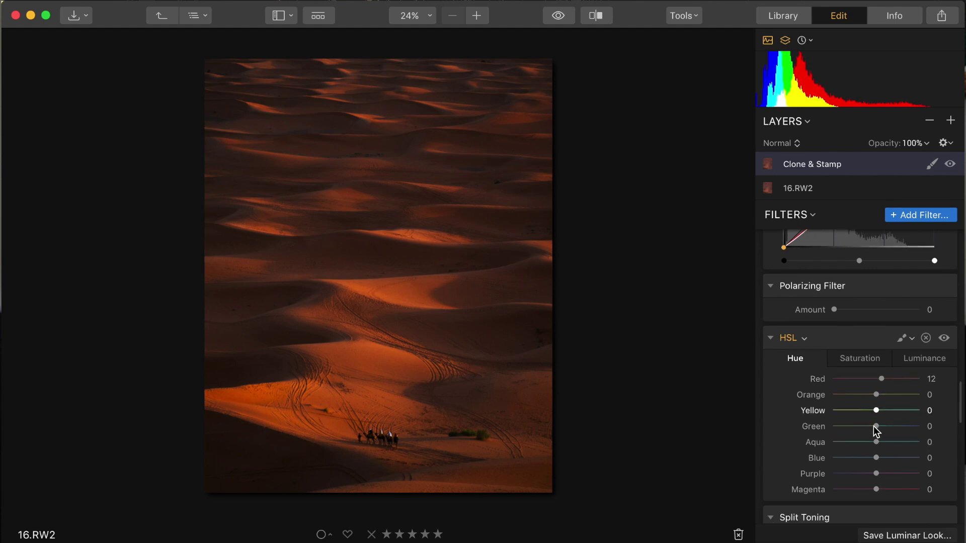
pyautogui.scroll(-4, 873, 427)
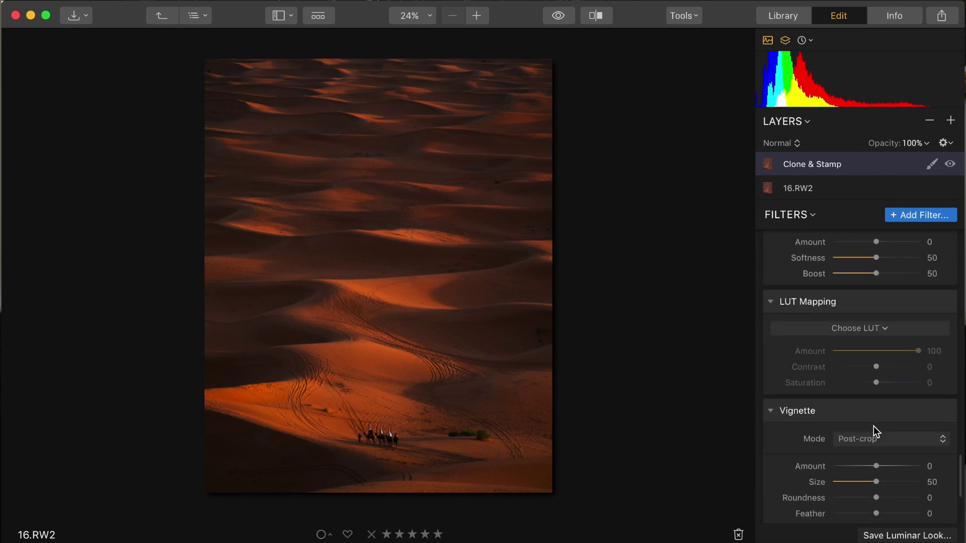
pyautogui.moveTo(876, 451); pyautogui.dragTo(874, 451)
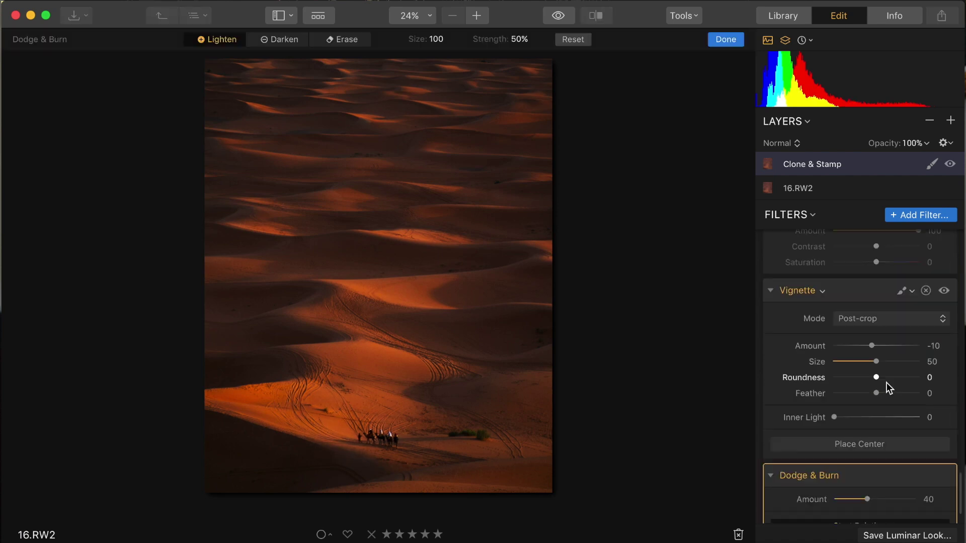
# - Add Adjustable Gradient from the Utility section of the Filters Catalog
pyautogui.click(906, 218)
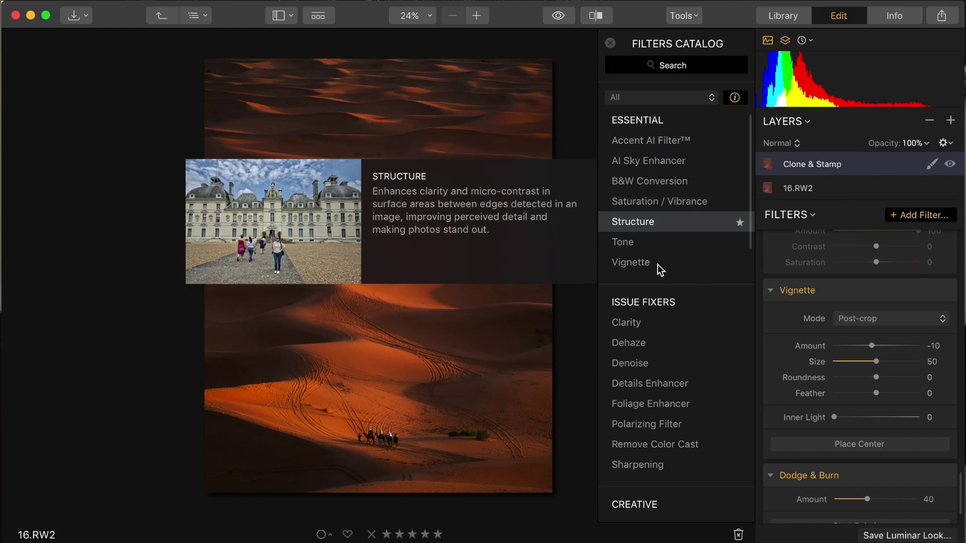
pyautogui.scroll(-1, 658, 375)
pyautogui.scroll(-10, 659, 385)
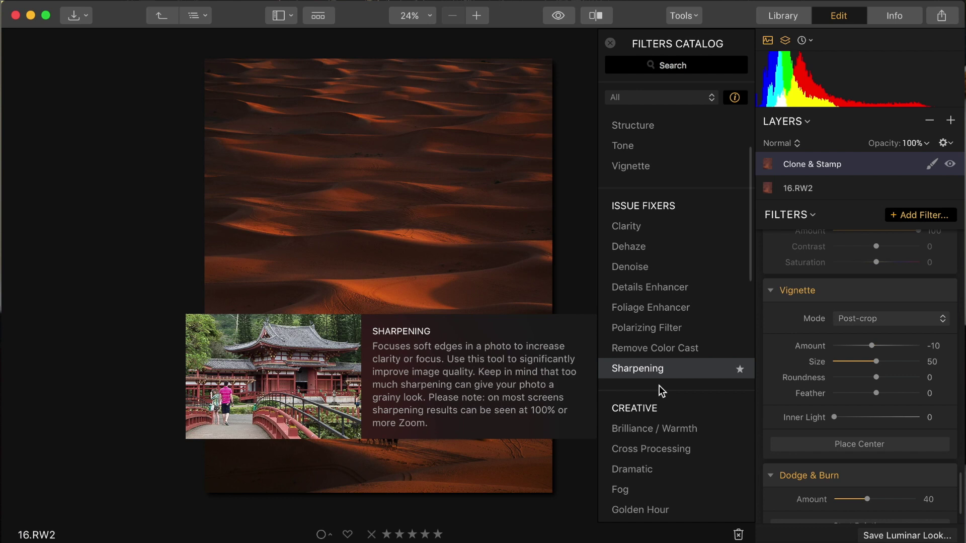
pyautogui.scroll(-16, 659, 385)
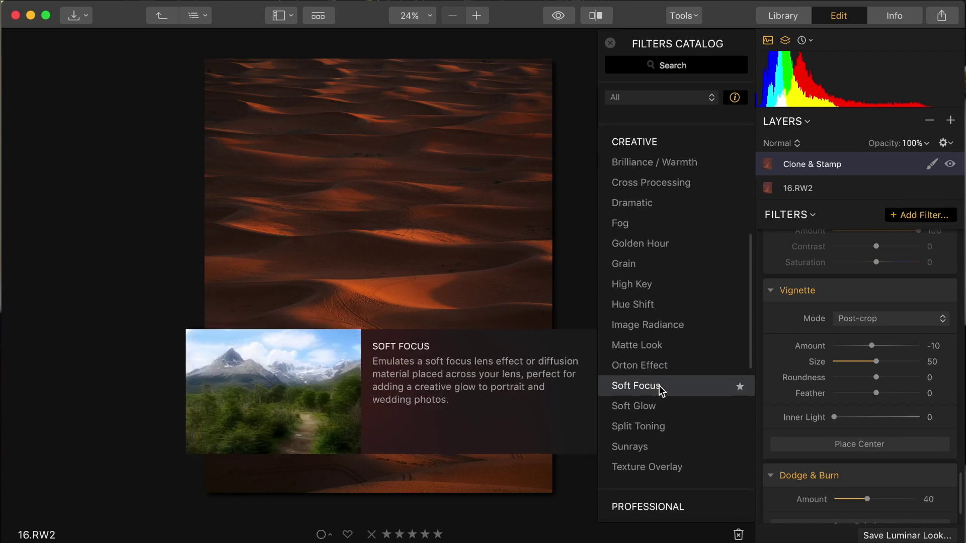
pyautogui.scroll(-4, 659, 385)
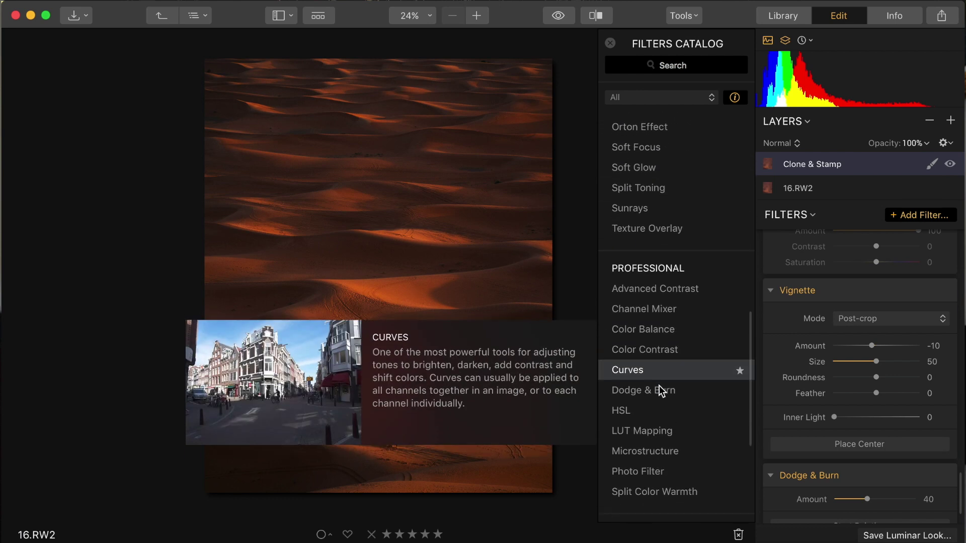
pyautogui.scroll(-10, 658, 409)
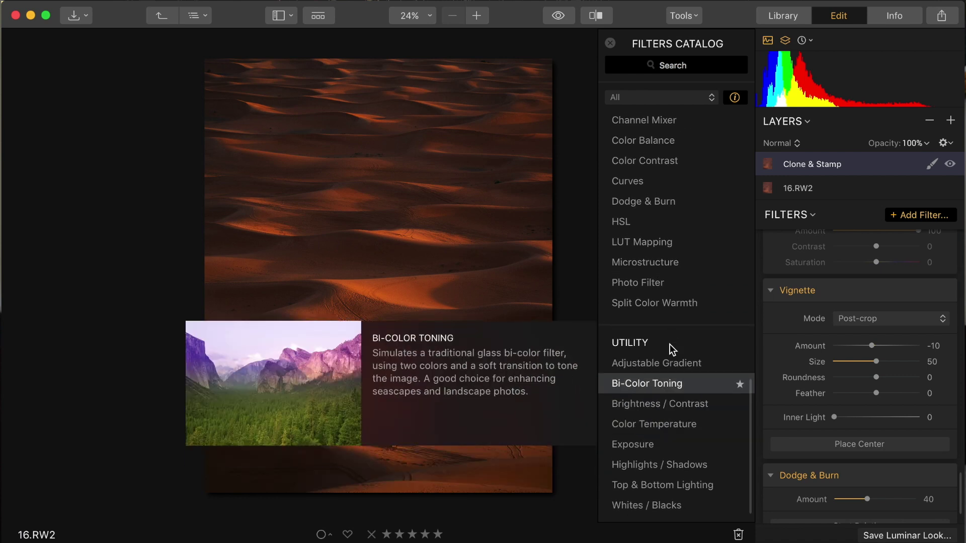
pyautogui.click(671, 361)
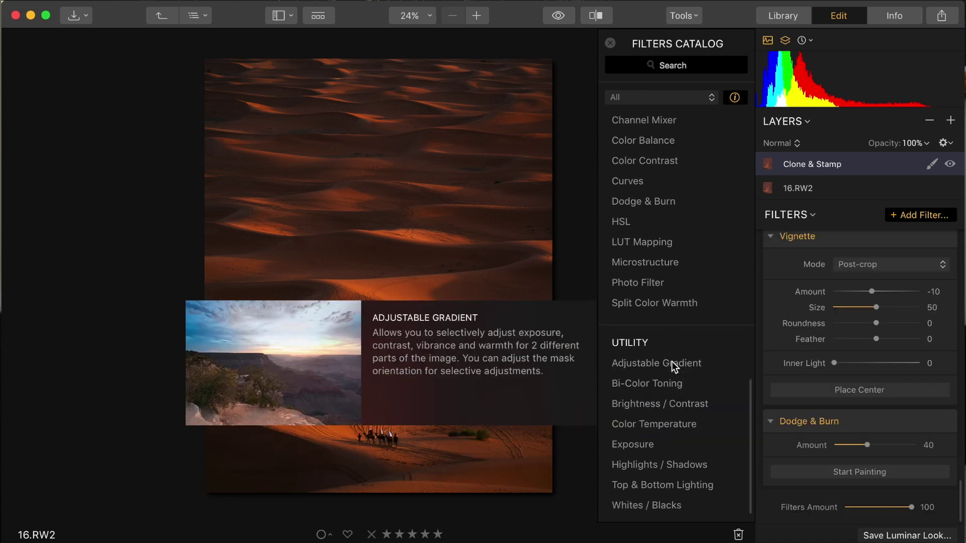
pyautogui.scroll(-4, 897, 498)
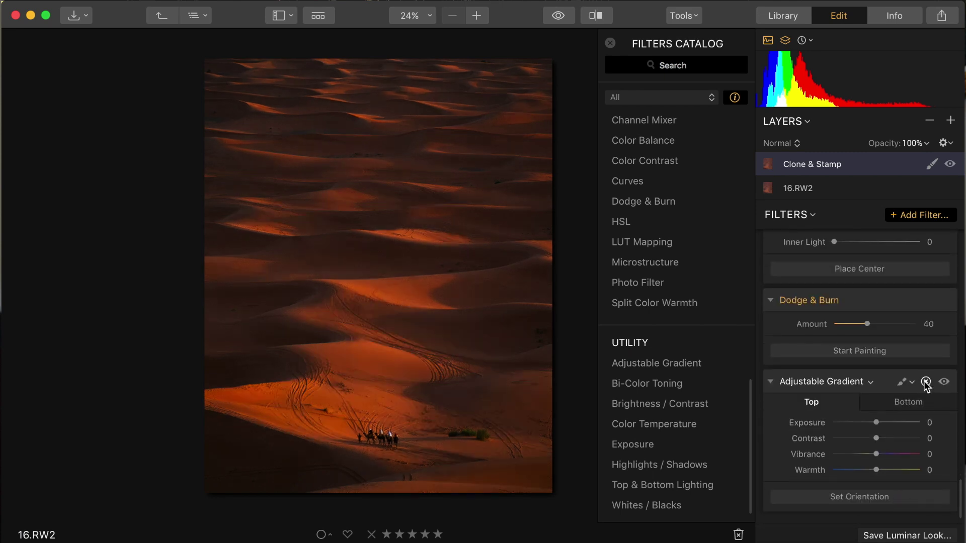
# - Give the Adjustable Gradient a radial mask centred on the camels
pyautogui.click(908, 383)
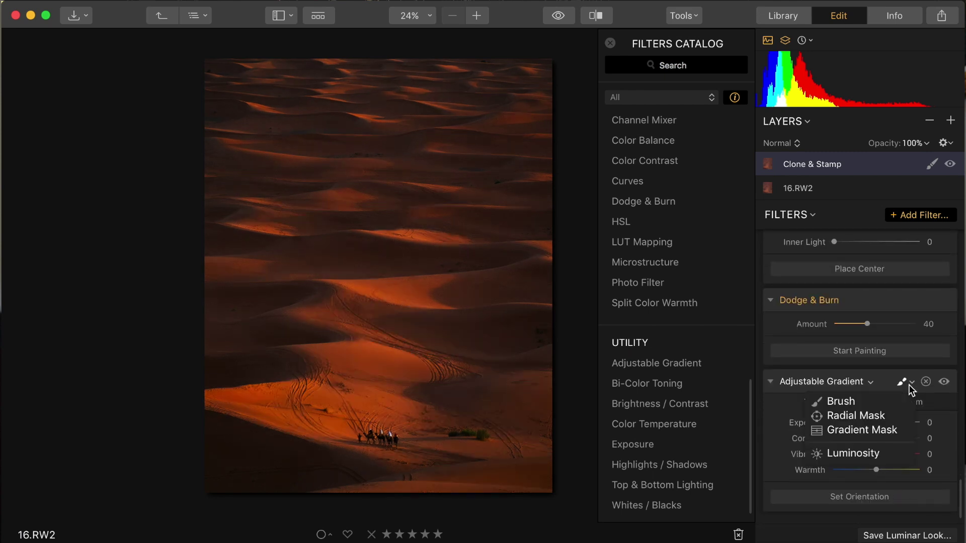
pyautogui.click(873, 415)
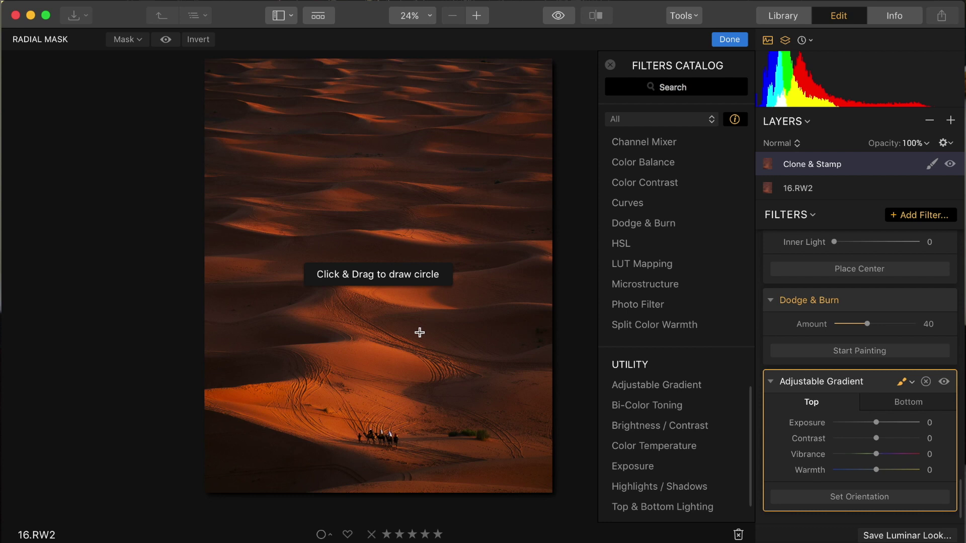
pyautogui.moveTo(382, 448)
pyautogui.mouseDown()
pyautogui.moveTo(334, 352)
pyautogui.moveTo(354, 397)
pyautogui.moveTo(346, 388)
pyautogui.mouseUp()
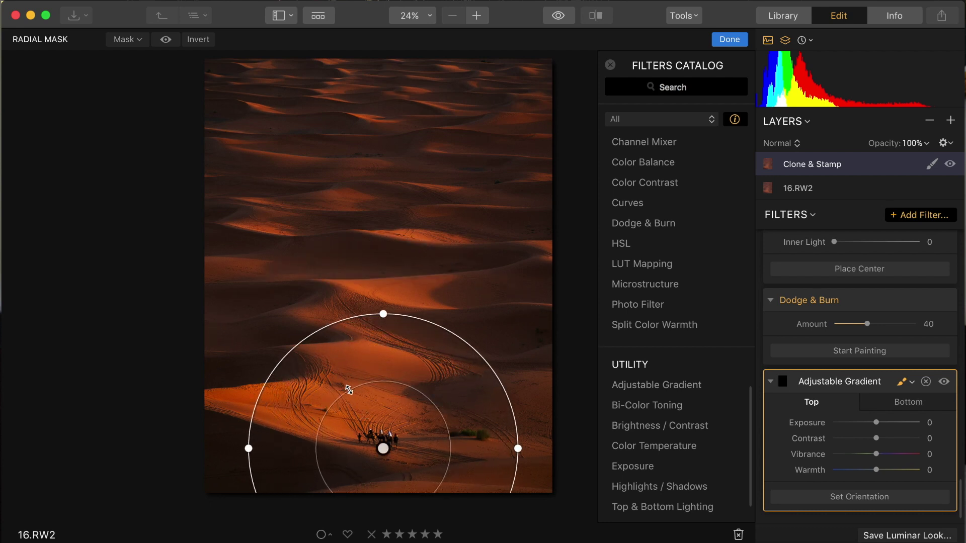
pyautogui.moveTo(384, 449); pyautogui.dragTo(377, 416)
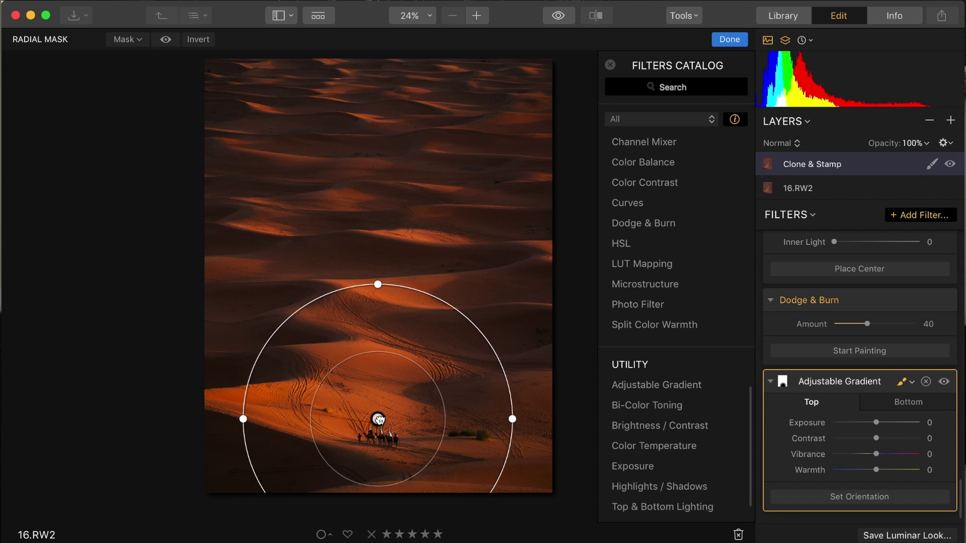
# - Set the gradient's Top exposure to −17 and Bottom exposure to −36
pyautogui.moveTo(876, 423); pyautogui.dragTo(870, 423)
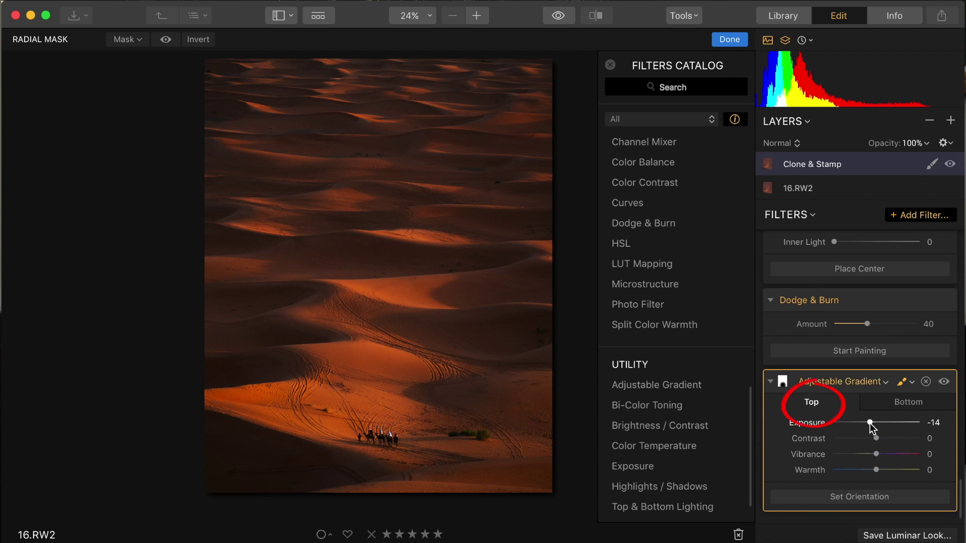
pyautogui.moveTo(869, 424); pyautogui.dragTo(868, 423)
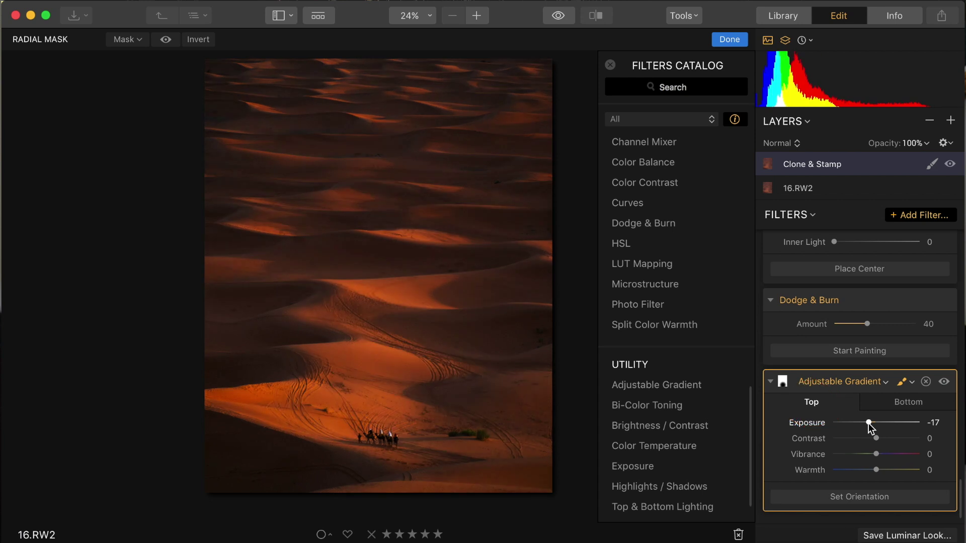
pyautogui.click(913, 402)
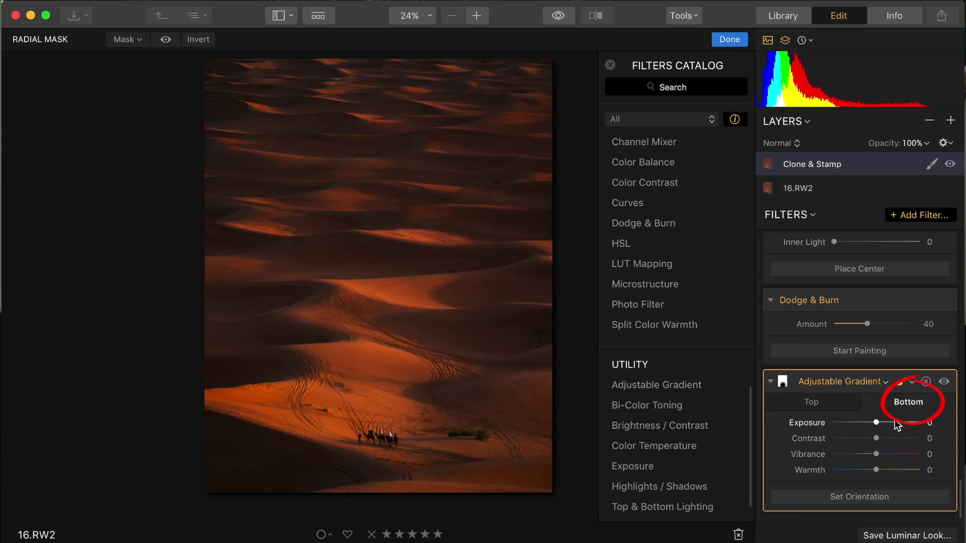
pyautogui.moveTo(876, 424)
pyautogui.mouseDown()
pyautogui.moveTo(834, 424)
pyautogui.moveTo(864, 427)
pyautogui.mouseUp()
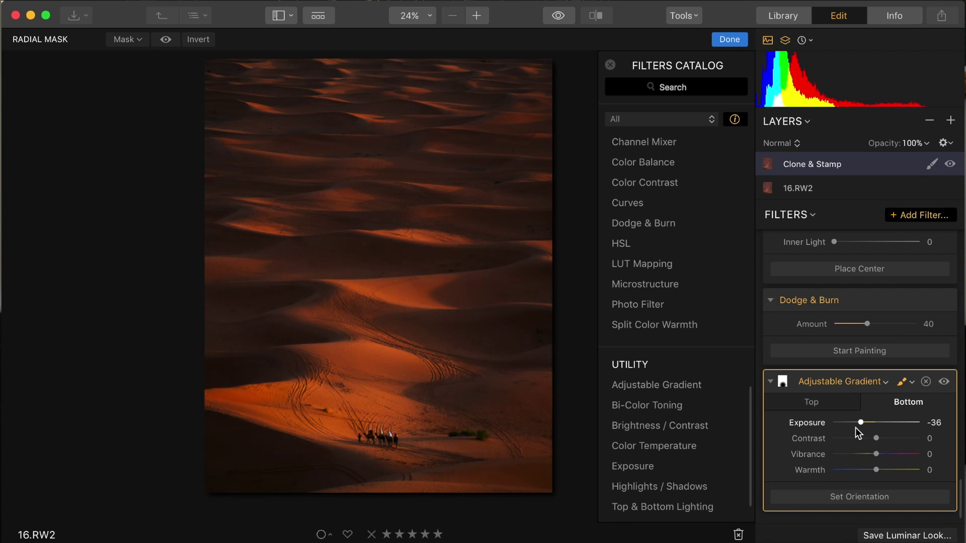
pyautogui.scroll(5, 901, 383)
# - Set Develop Exposure 0.17, Highlights 39 and Whites 43, then finish the radial mask
pyautogui.scroll(1, 901, 382)
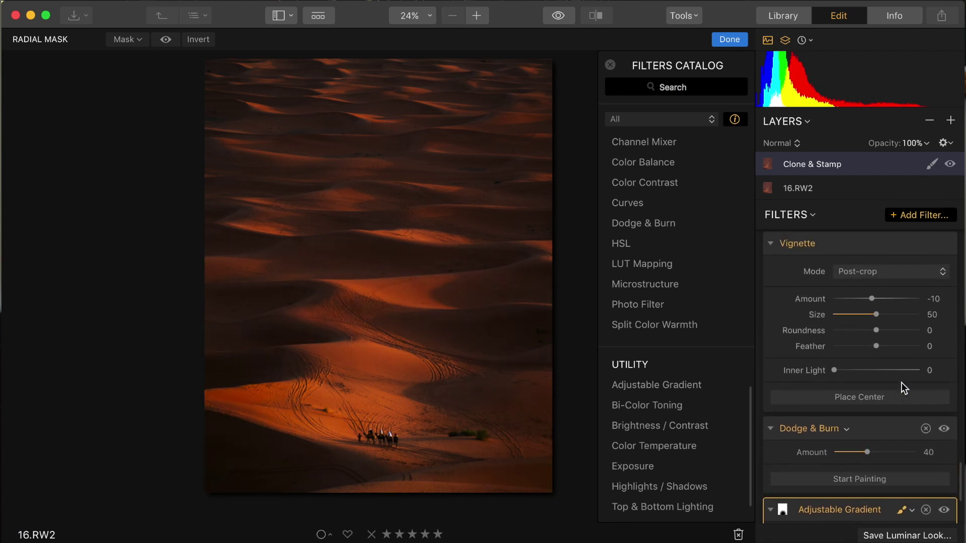
pyautogui.scroll(-10, 901, 383)
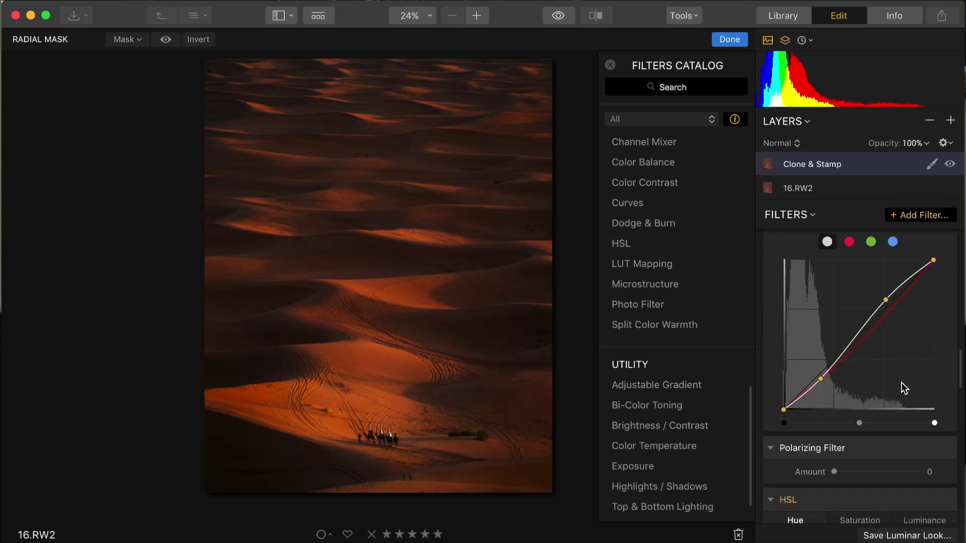
pyautogui.scroll(1, 901, 383)
pyautogui.moveTo(877, 370); pyautogui.dragTo(878, 370)
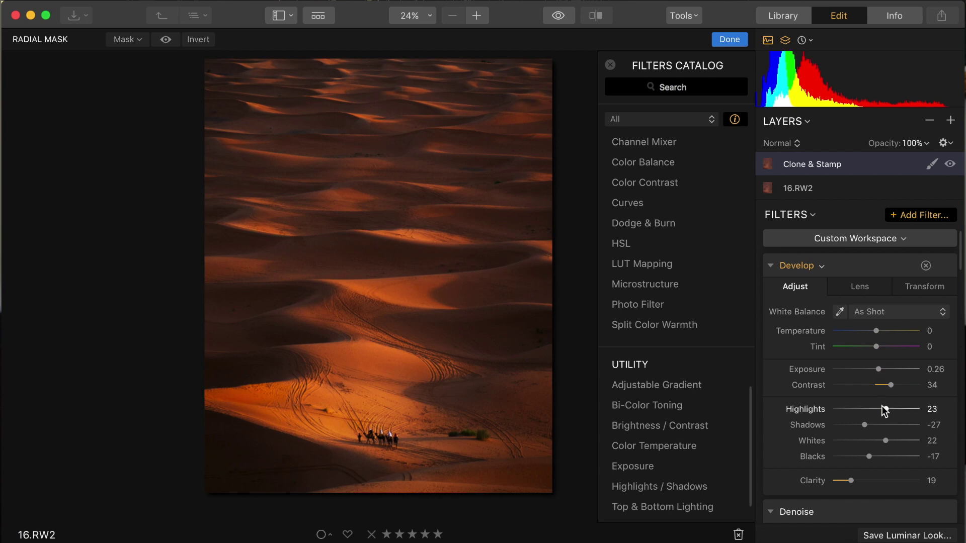
pyautogui.moveTo(885, 409); pyautogui.dragTo(896, 439)
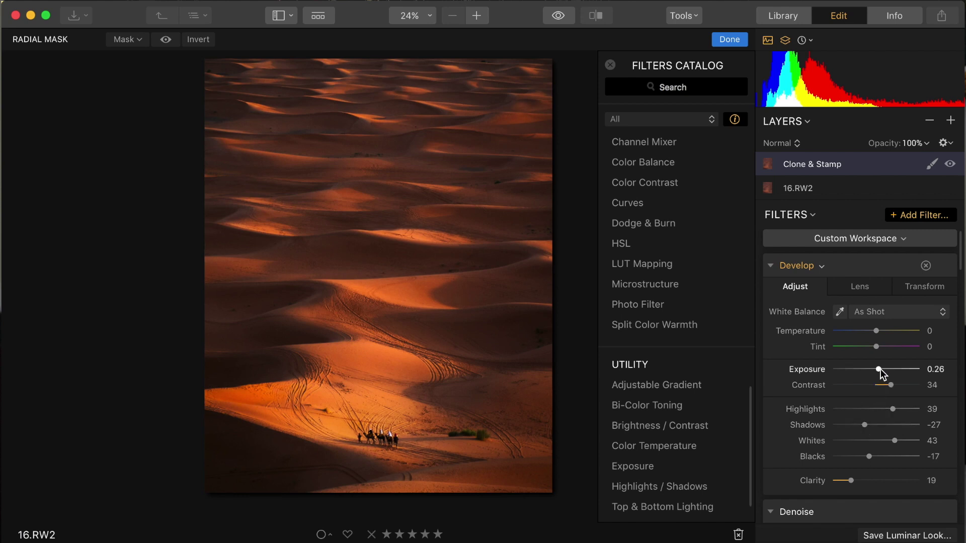
pyautogui.moveTo(879, 369); pyautogui.dragTo(879, 370)
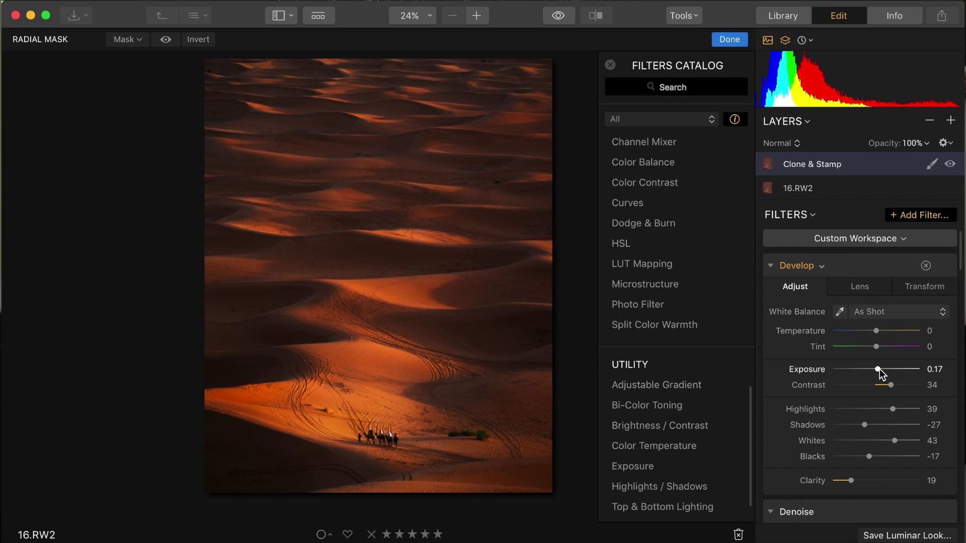
pyautogui.click(728, 39)
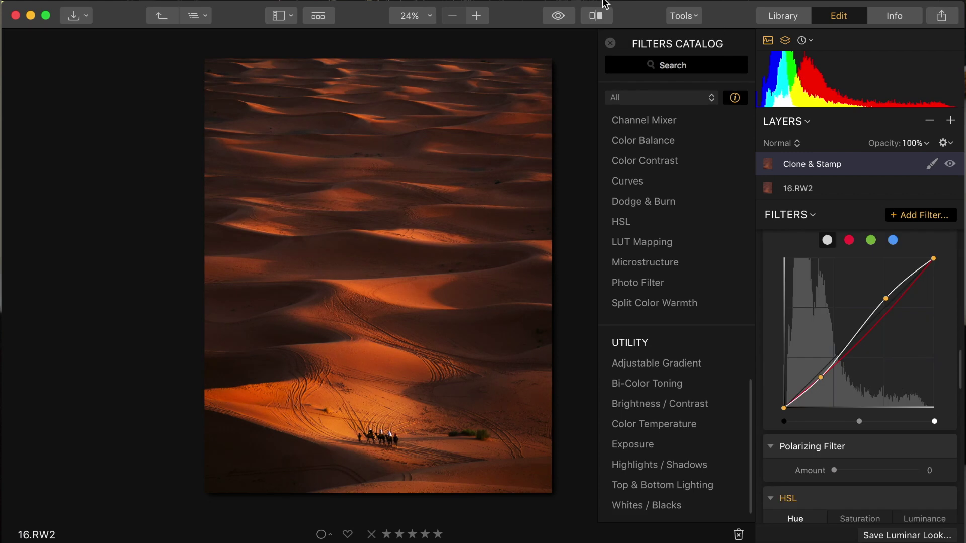
# - Preview the unedited original, then show a before/after split view with the divider shifted right
pyautogui.moveTo(566, 16); pyautogui.dragTo(565, 17)
pyautogui.click(599, 16)
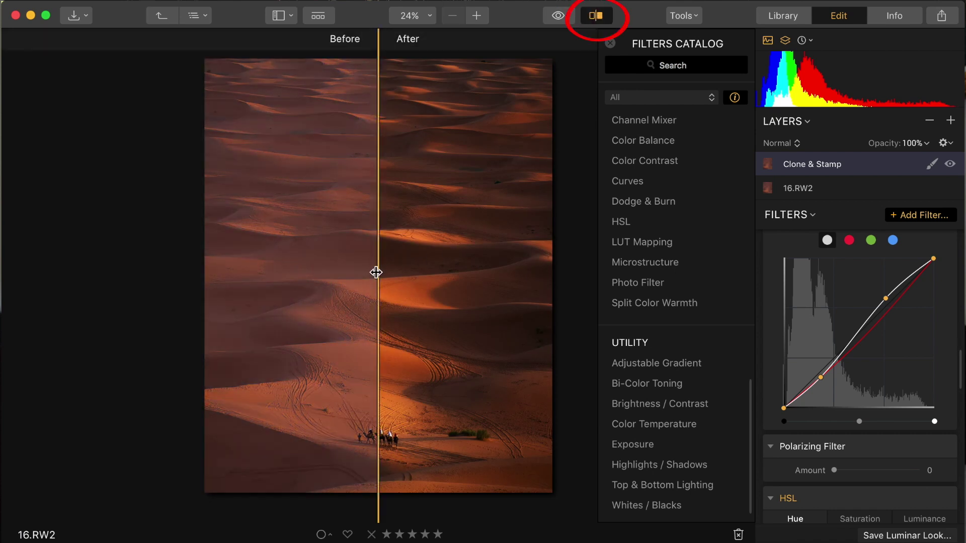
pyautogui.moveTo(379, 272); pyautogui.dragTo(384, 331)
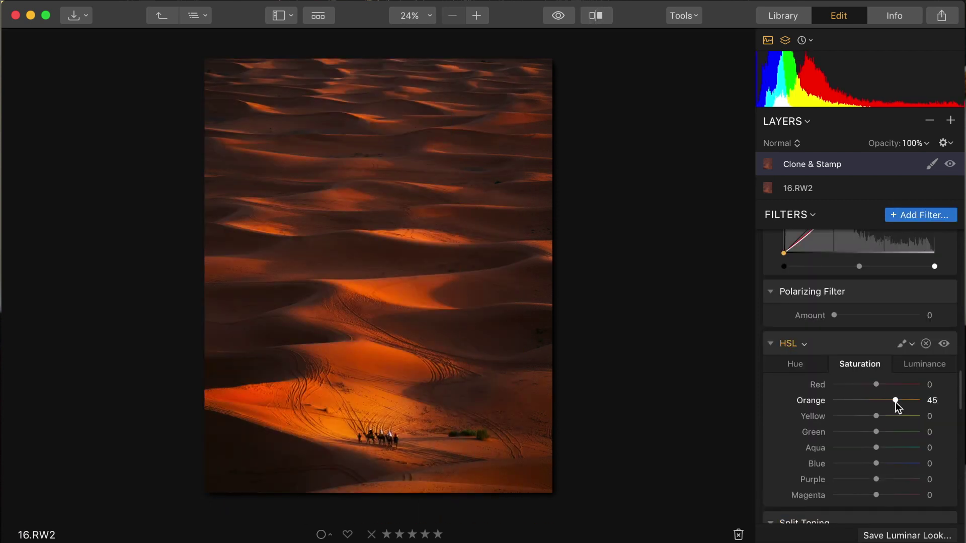
# - Drag the HSL Orange saturation slider from 45 down to 31
pyautogui.moveTo(894, 401); pyautogui.dragTo(888, 401)
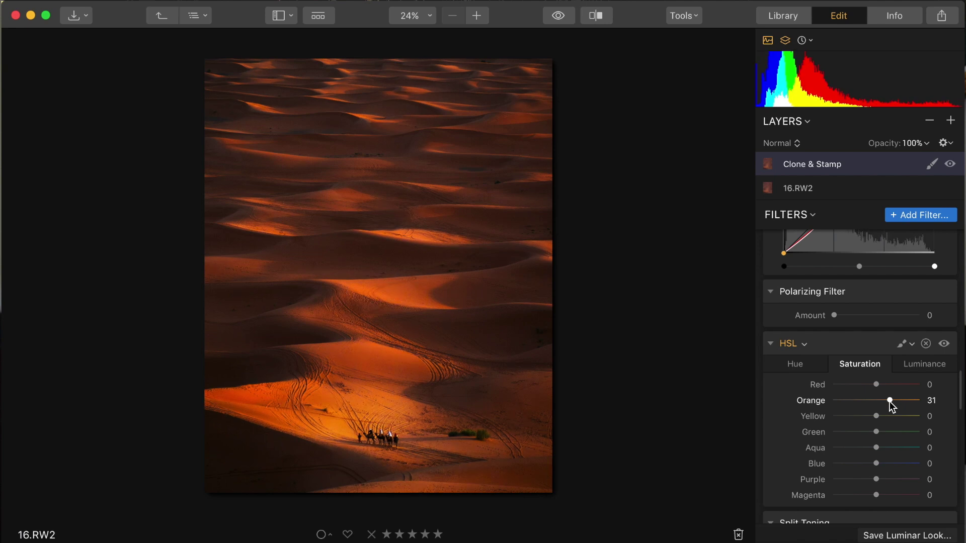
pyautogui.scroll(-10, 882, 461)
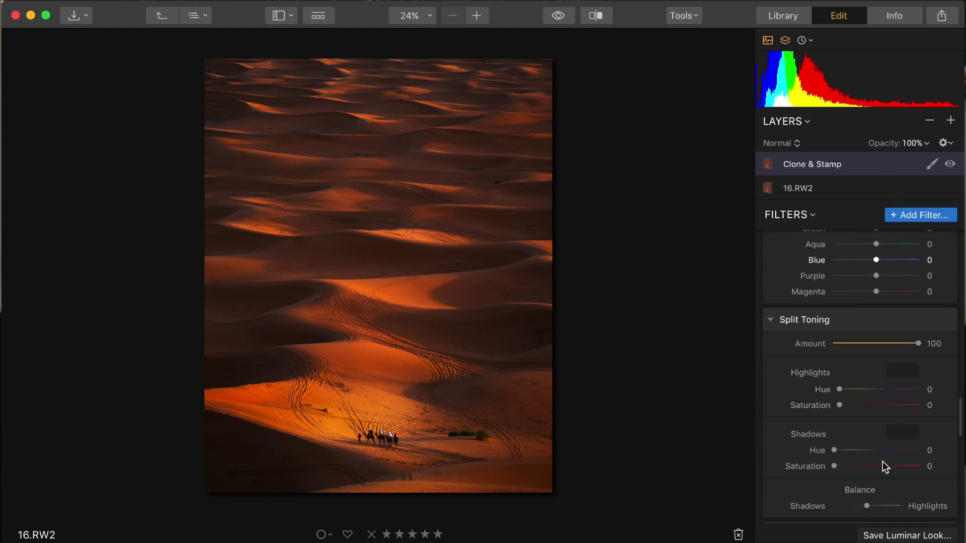
pyautogui.scroll(-10, 882, 460)
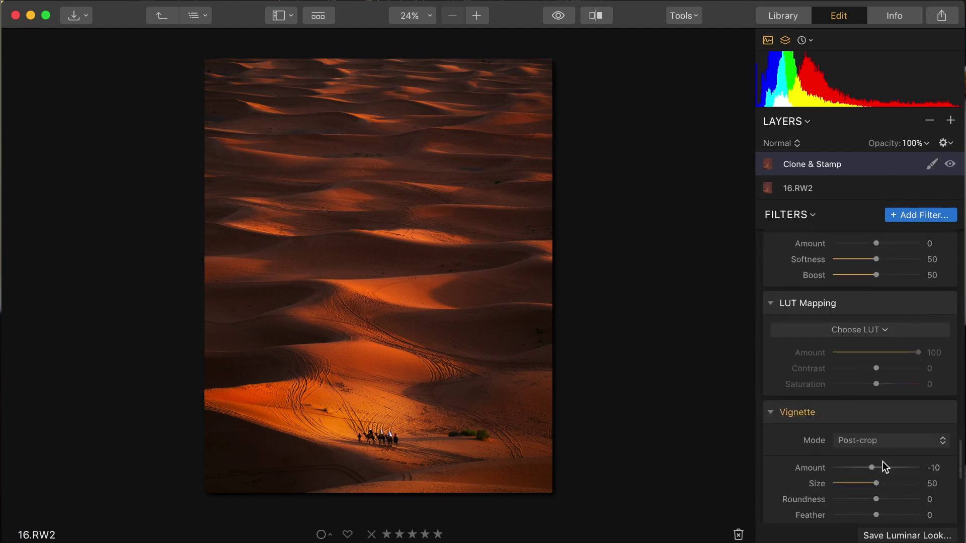